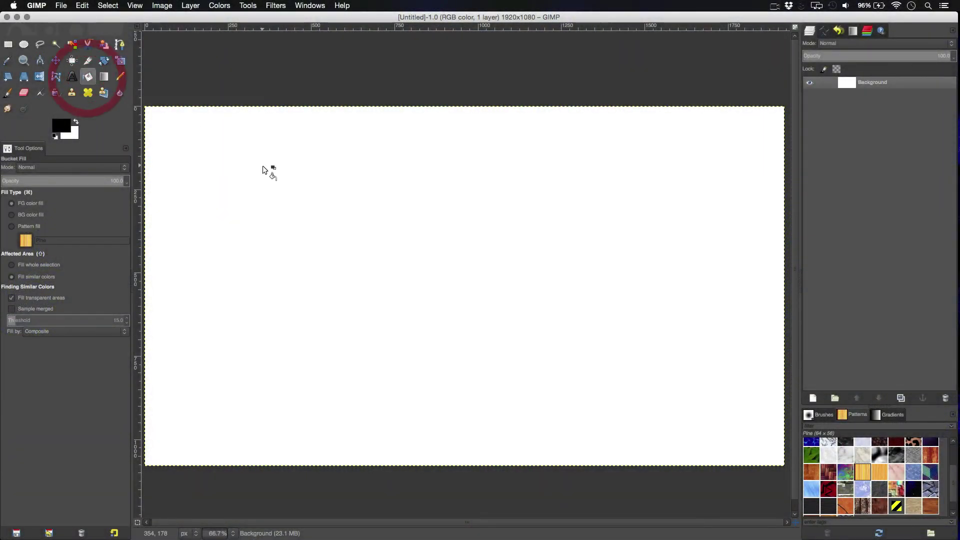
- Bucket-fill the white 1920×1080 canvas with black
left_click(258, 166)
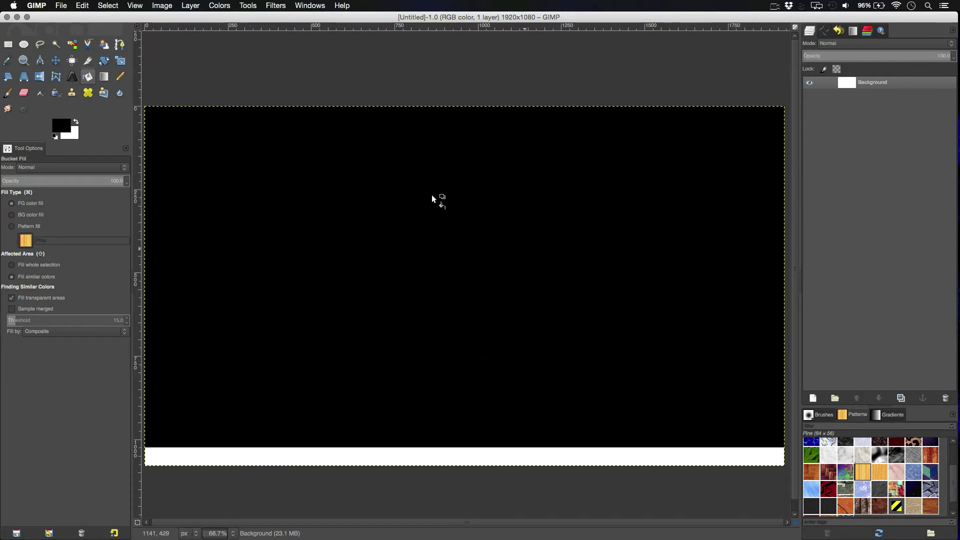
- Apply RGB Noise at 1.00 with Independent RGB turned off to the black canvas
left_click(276, 6)
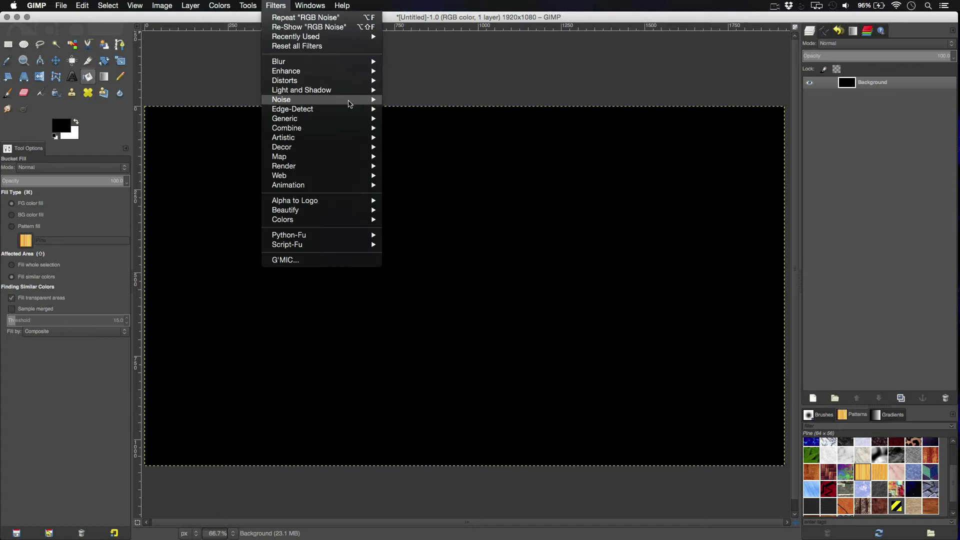
mouse_move(345, 100)
left_click(433, 138)
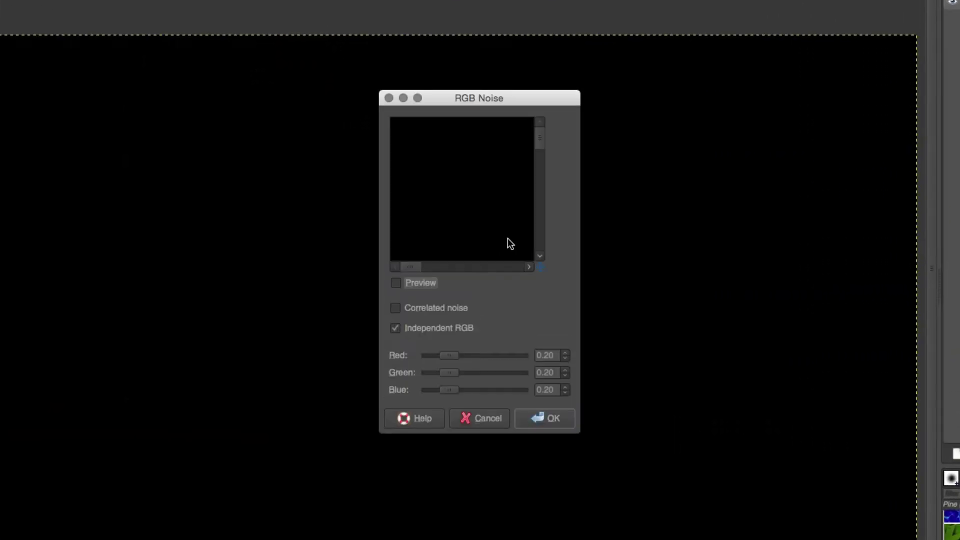
left_click(395, 328)
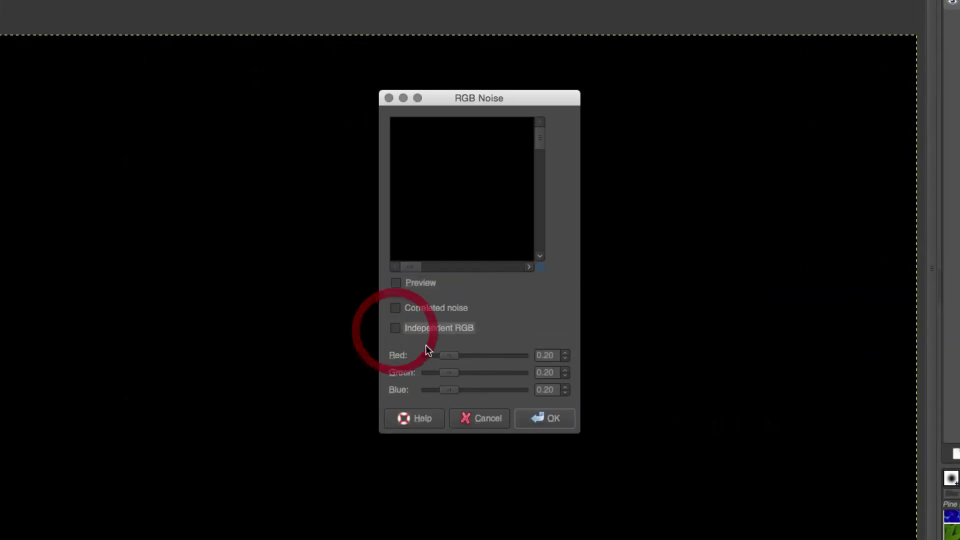
left_click(449, 356)
left_click_drag(449, 357, 573, 360)
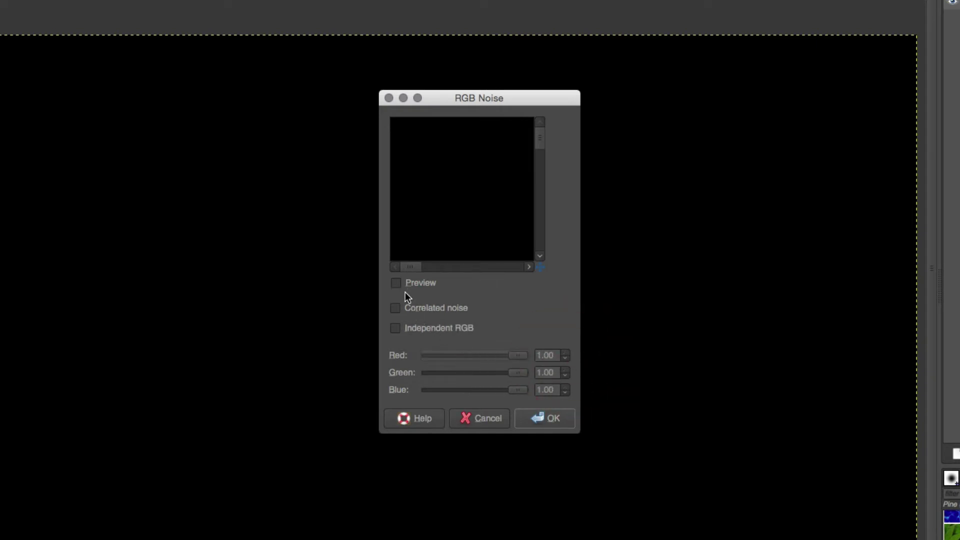
left_click(395, 284)
left_click(543, 418)
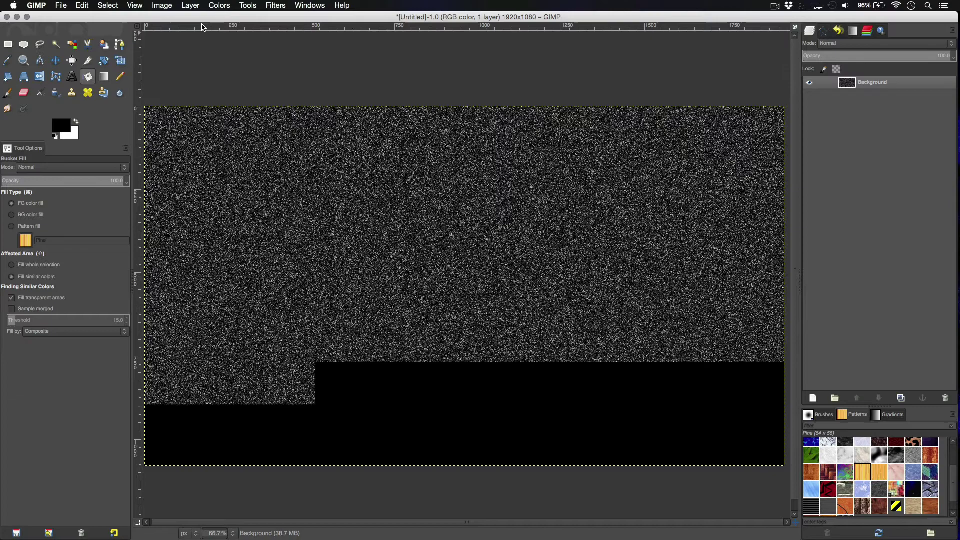
- Use Levels to lower the gamma and raise the input black point to 254, thinning the noise to sparse stars
left_click(192, 6)
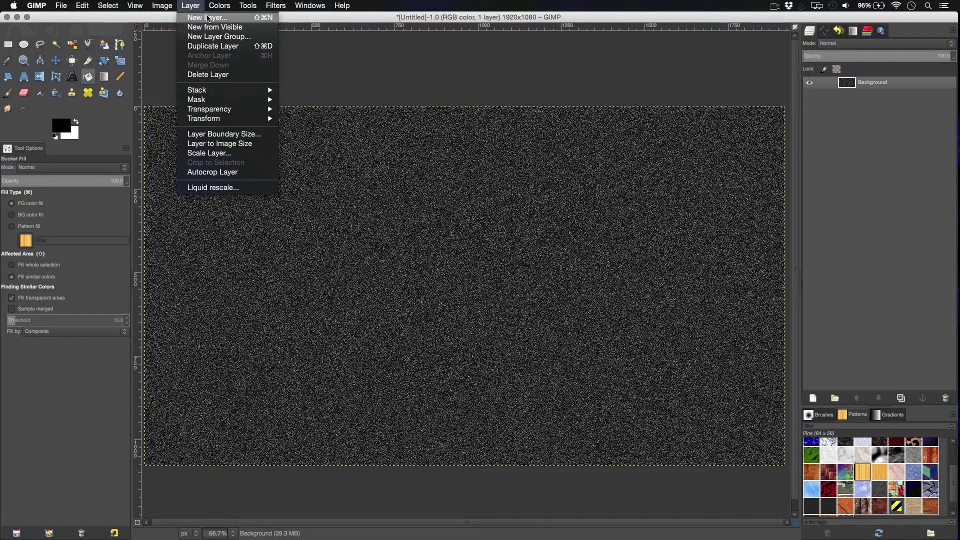
left_click(247, 64)
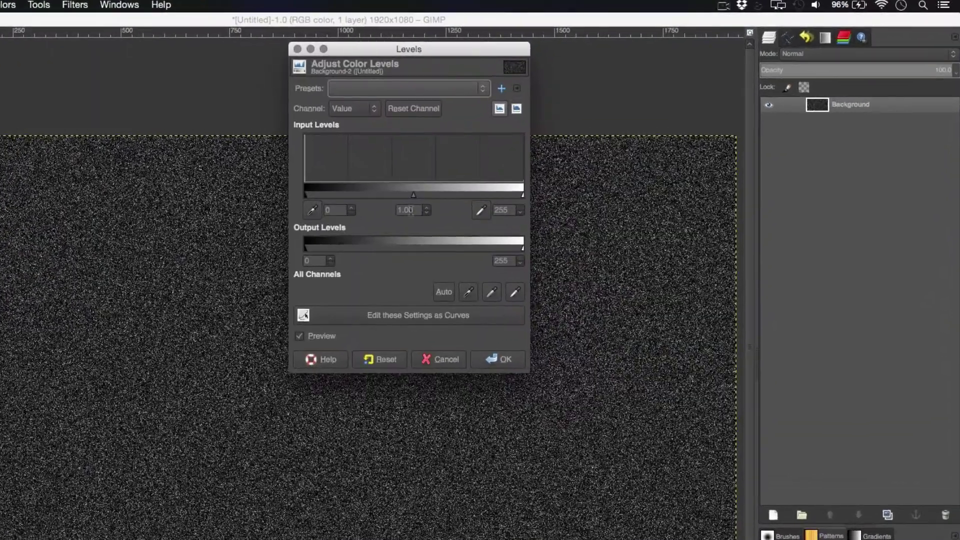
left_click_drag(414, 198, 520, 197)
left_click_drag(302, 194, 522, 195)
left_click(486, 361)
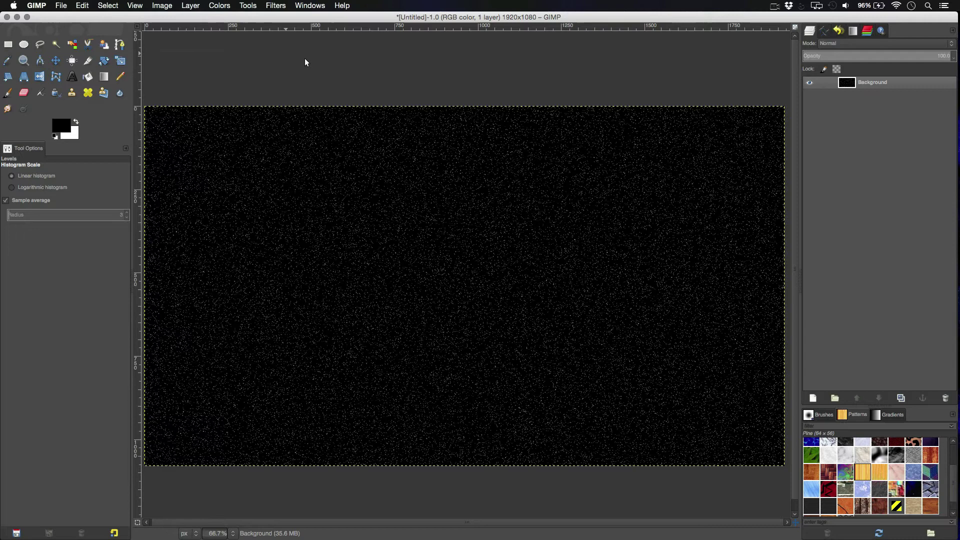
left_click(283, 22)
- Apply the Sparkle filter with flare intensity 0.10 and spike length 15
left_click(274, 5)
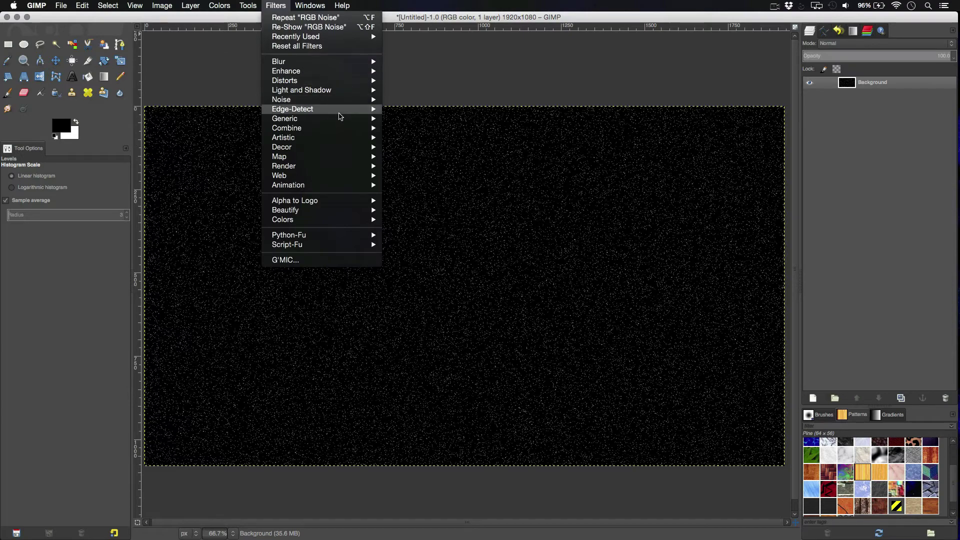
mouse_move(343, 90)
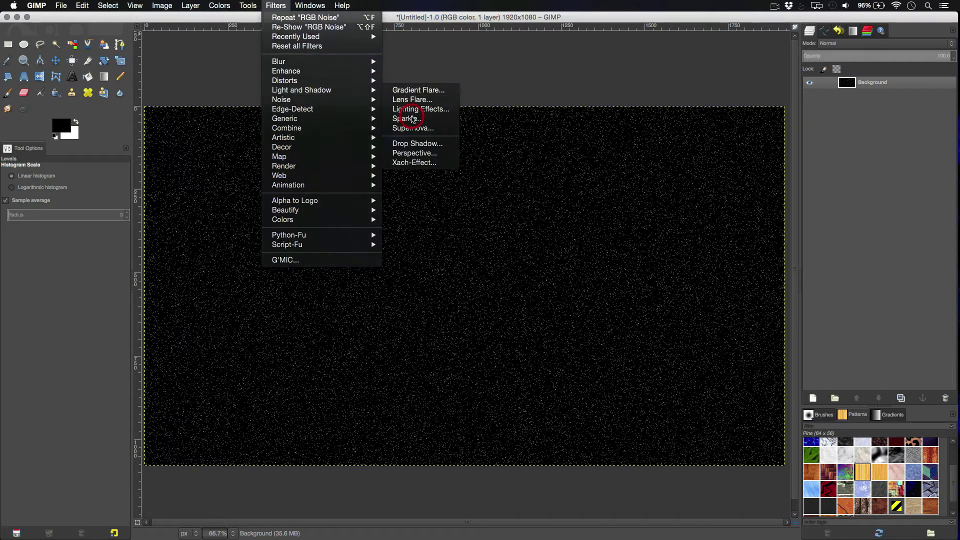
left_click(408, 119)
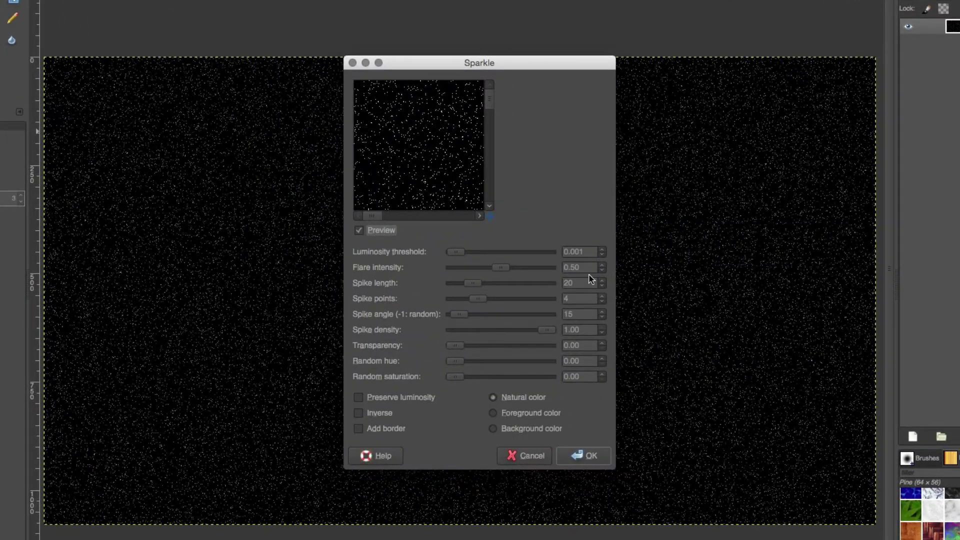
left_click(585, 267)
key("BackSpace")
type("1")
left_click(583, 283)
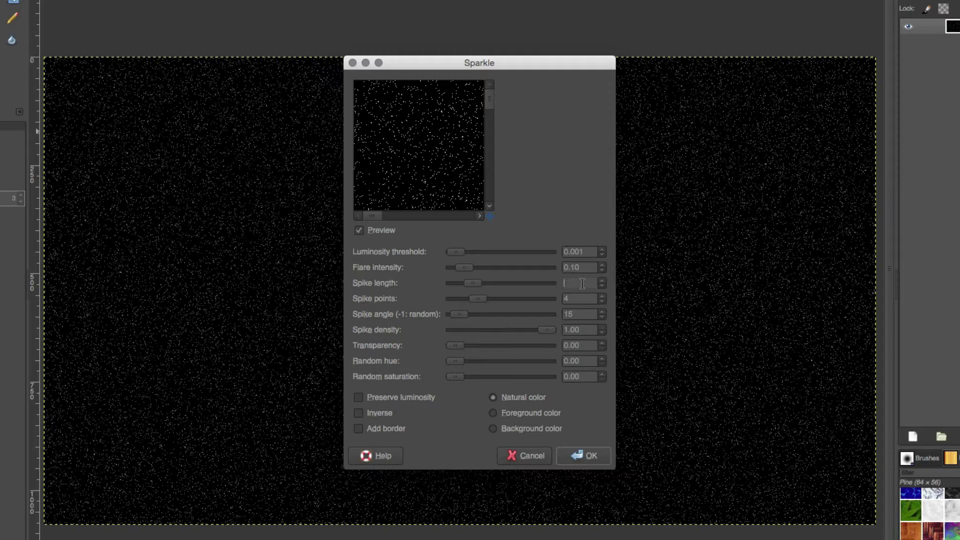
type("15")
key("Tab")
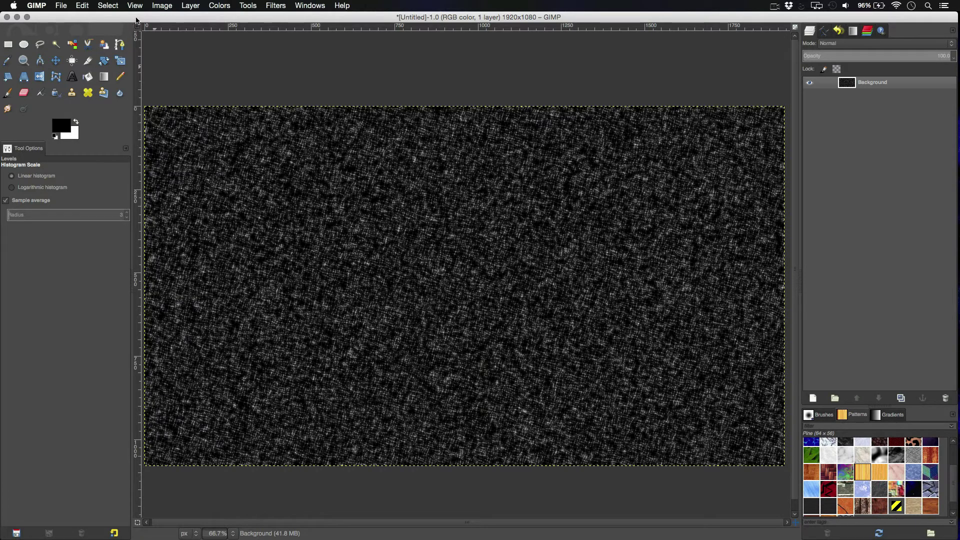
- Add a new layer named Mist, hide the Background, and fill Mist with black
left_click(186, 7)
left_click(192, 17)
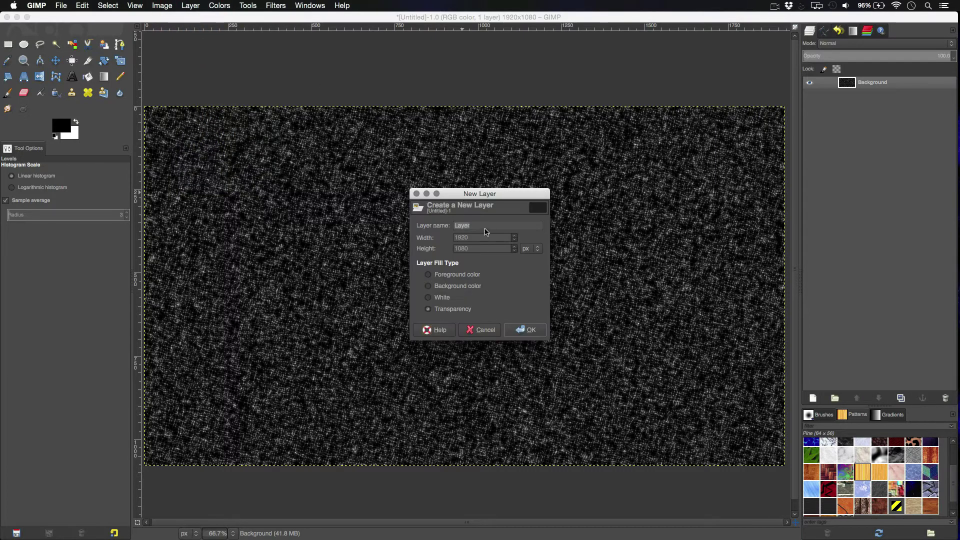
left_click(324, 211)
key("Return")
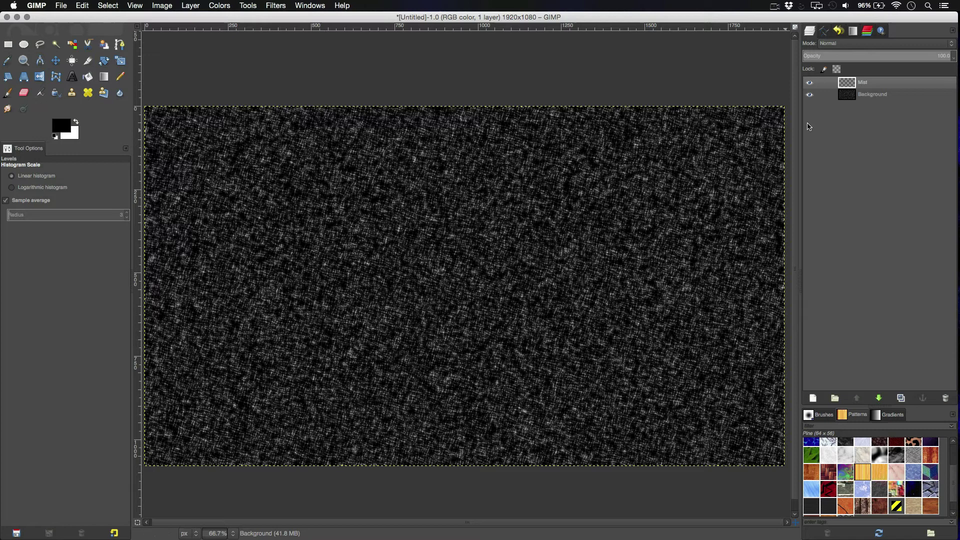
left_click(809, 94)
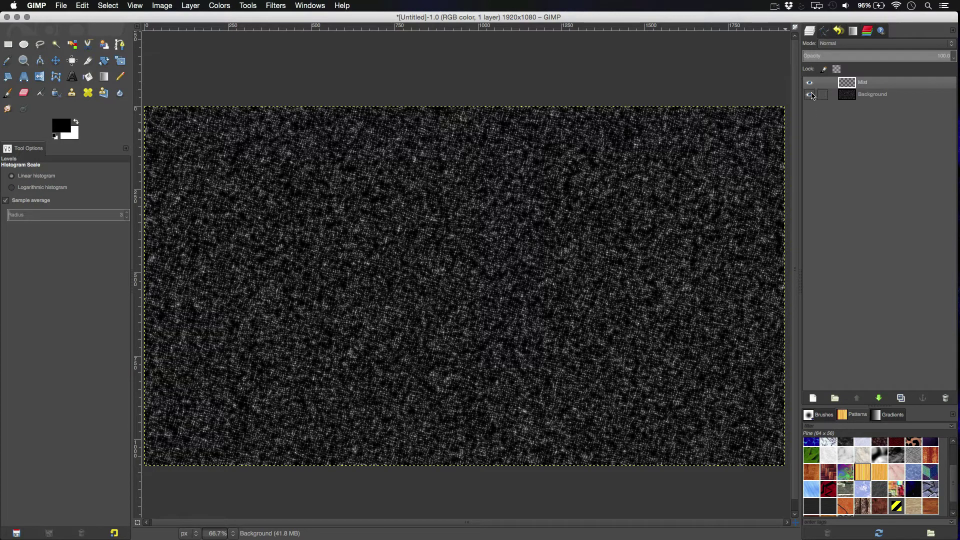
left_click(87, 76)
left_click(295, 171)
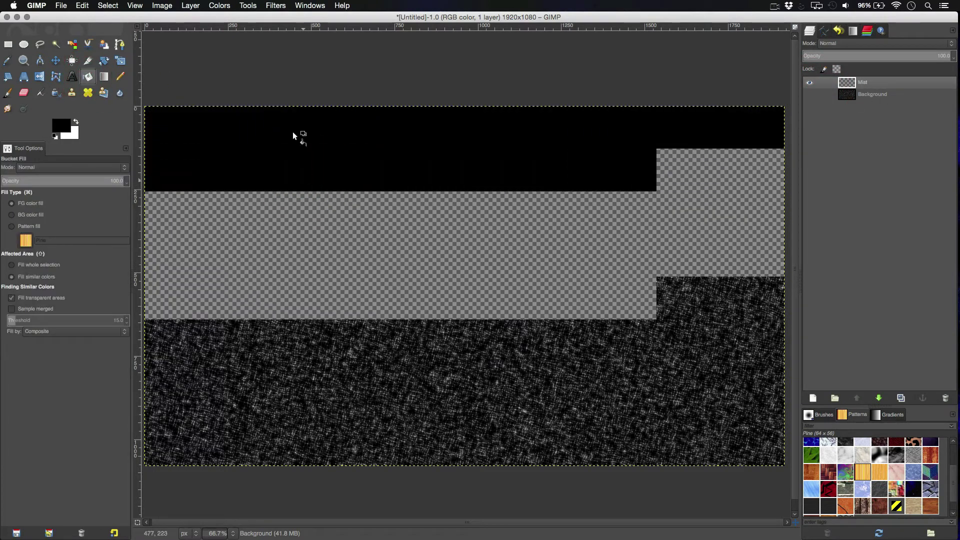
- Render Solid Noise clouds on Mist with detail 15, X size 10.9 and Y size 8.9
left_click(276, 6)
mouse_move(344, 166)
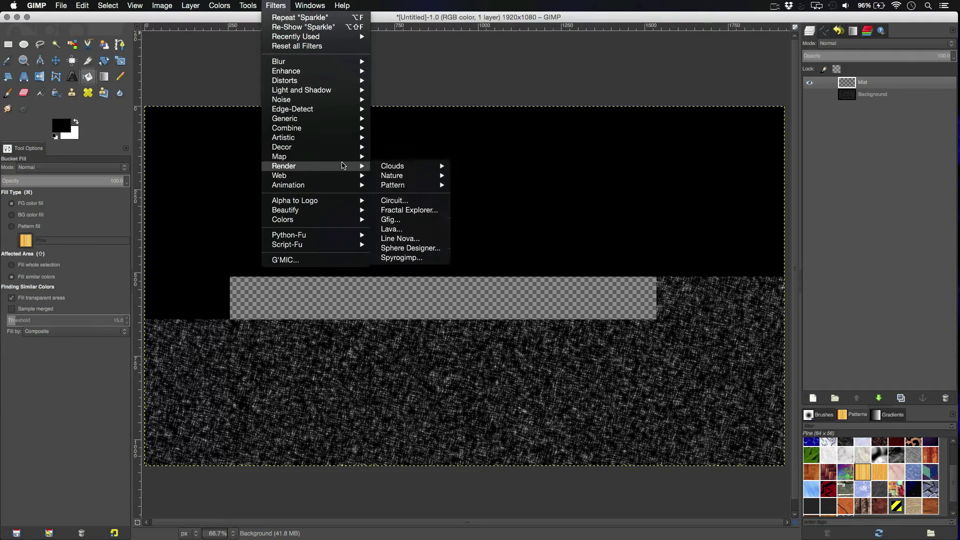
mouse_move(407, 167)
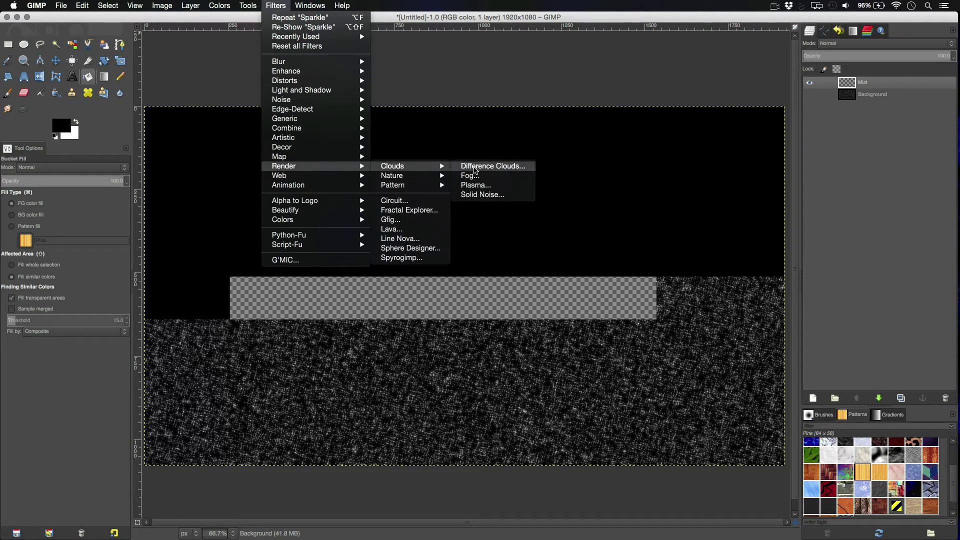
left_click(470, 176)
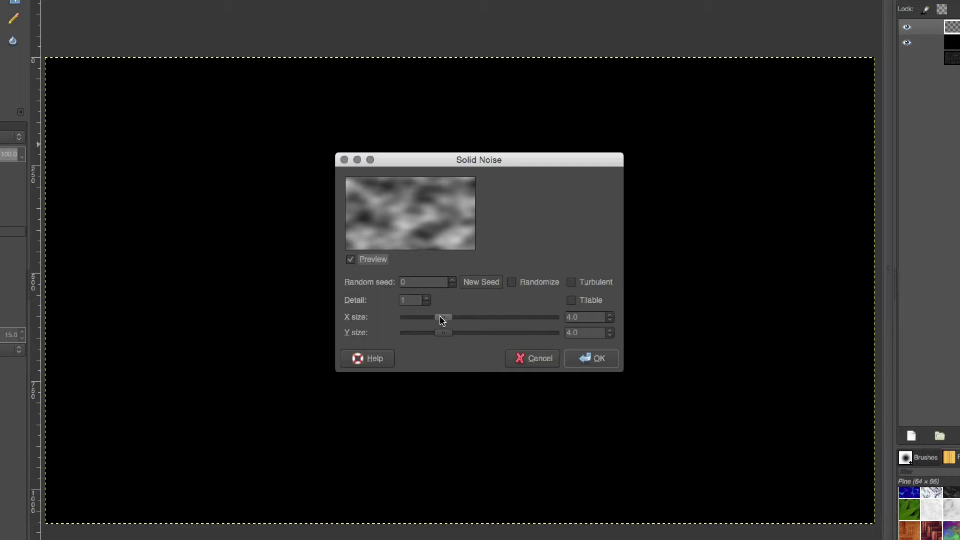
left_click_drag(441, 318, 550, 318)
left_click_drag(445, 333, 550, 333)
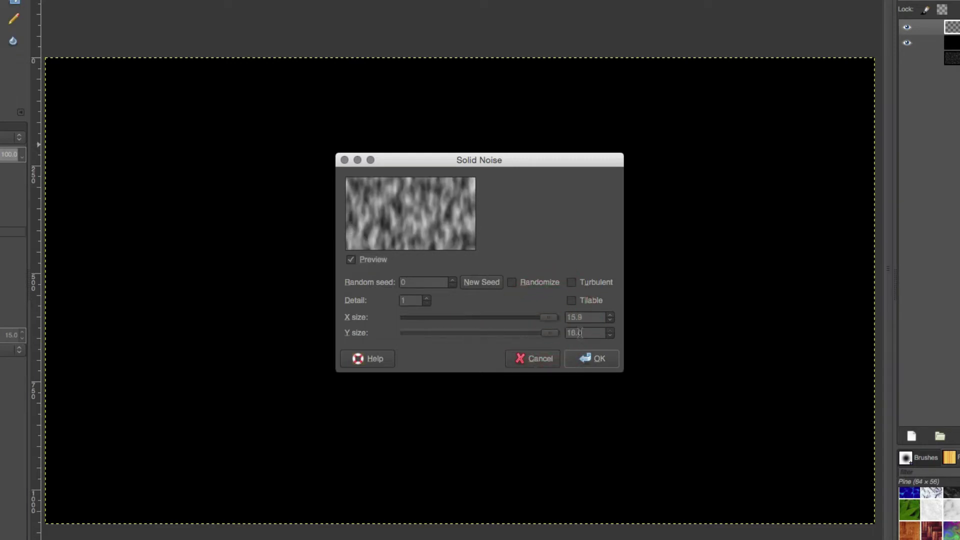
left_click(560, 320)
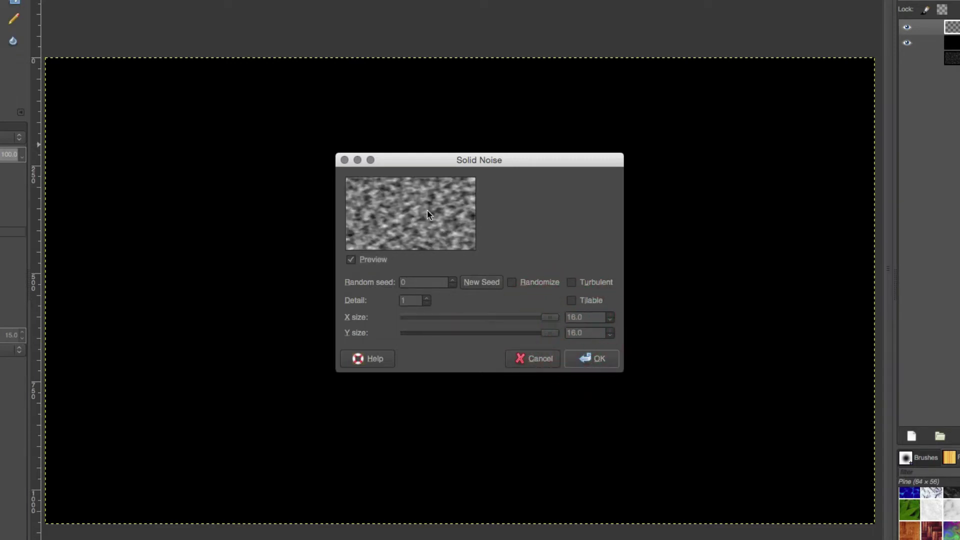
left_click_drag(552, 323, 486, 331)
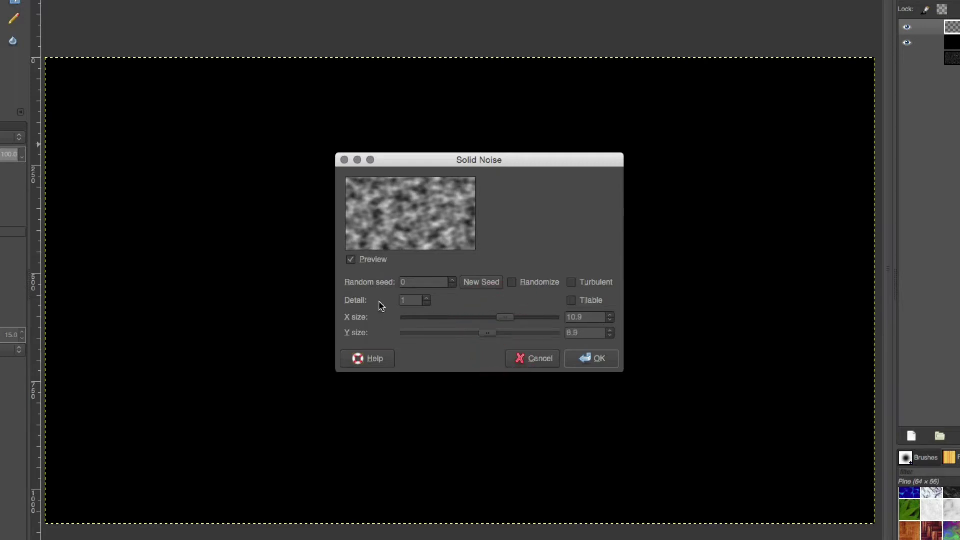
left_click(427, 299)
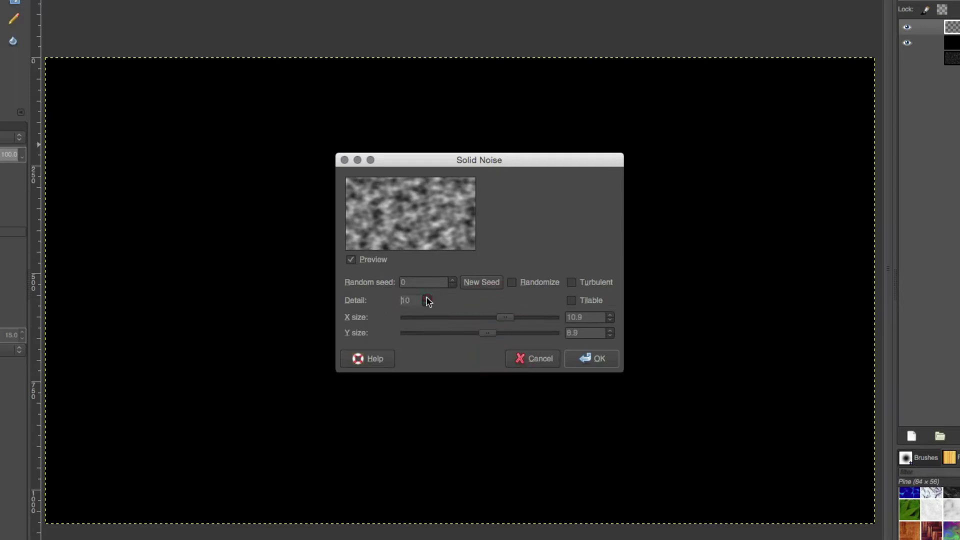
left_click(427, 298)
left_click(427, 298)
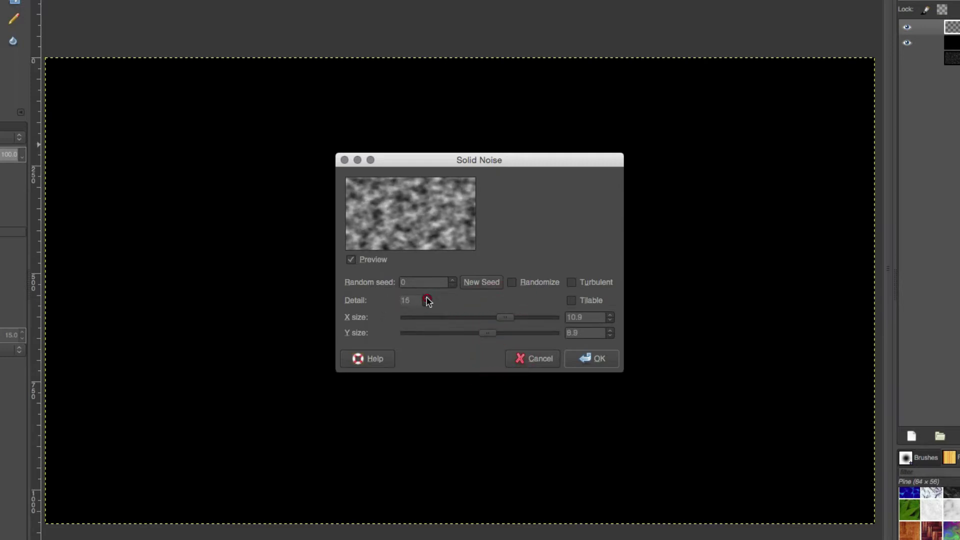
left_click(590, 360)
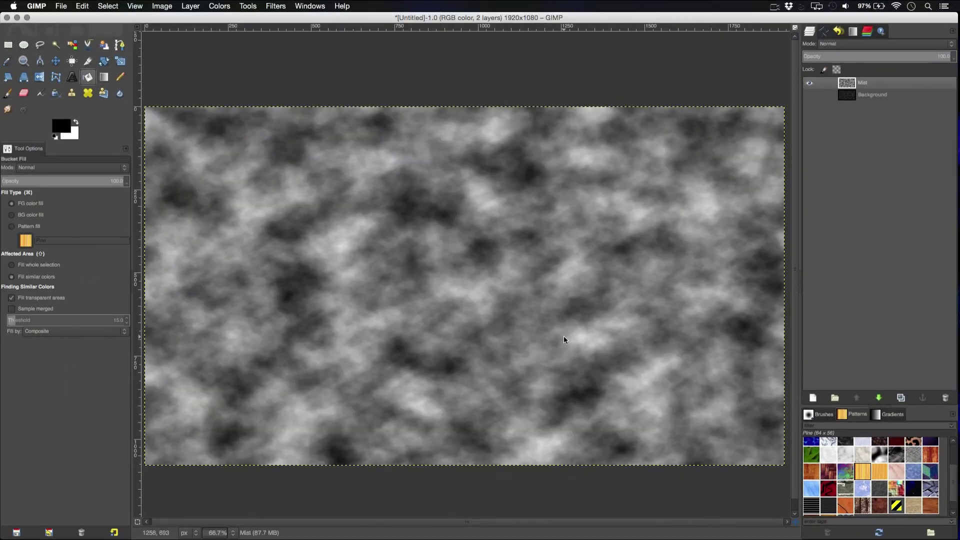
- Apply an S-shaped Curves adjustment to Mist, lowering the shadows and lifting the highlights
left_click(219, 6)
left_click(231, 75)
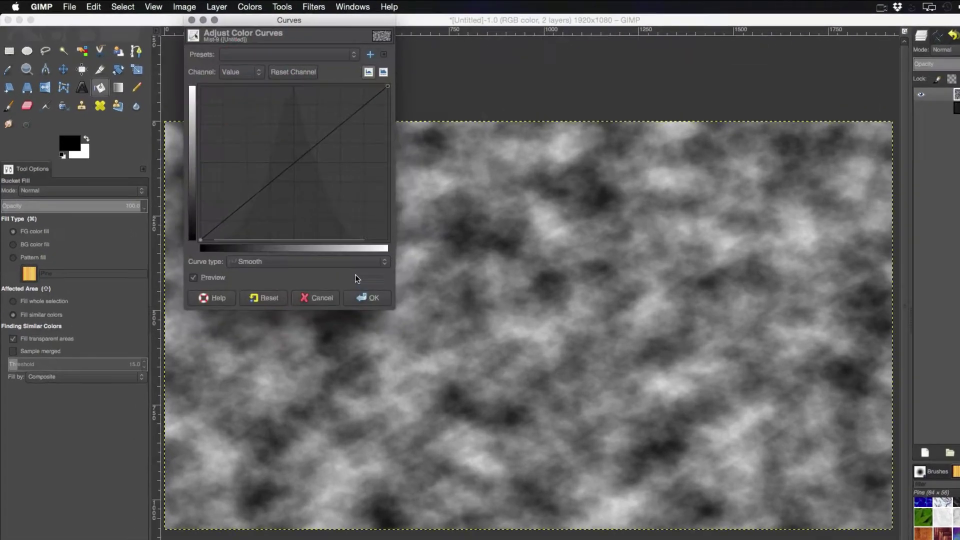
mouse_move(251, 201)
left_mouse_down()
mouse_move(271, 204)
mouse_move(265, 210)
left_mouse_up()
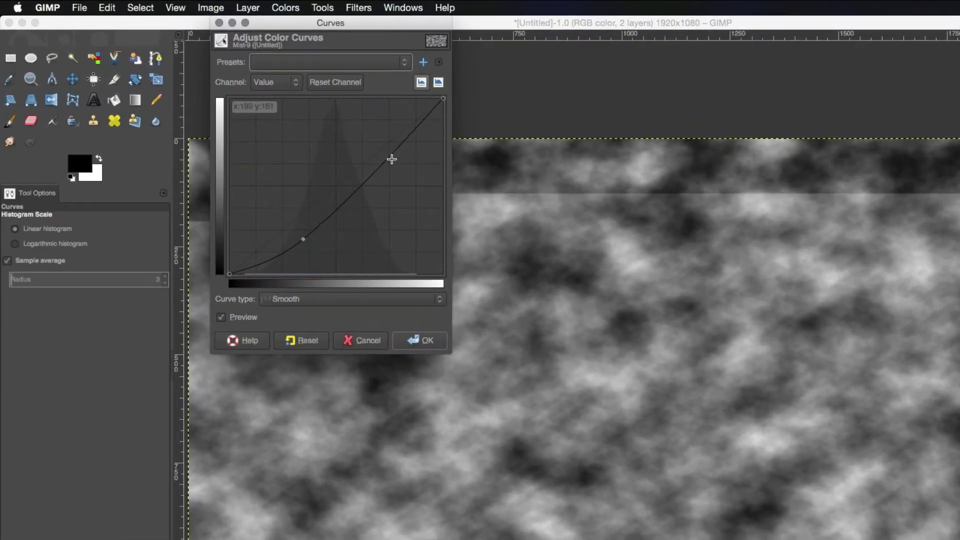
left_click_drag(391, 159, 370, 139)
left_click_drag(302, 240, 307, 242)
left_click(420, 340)
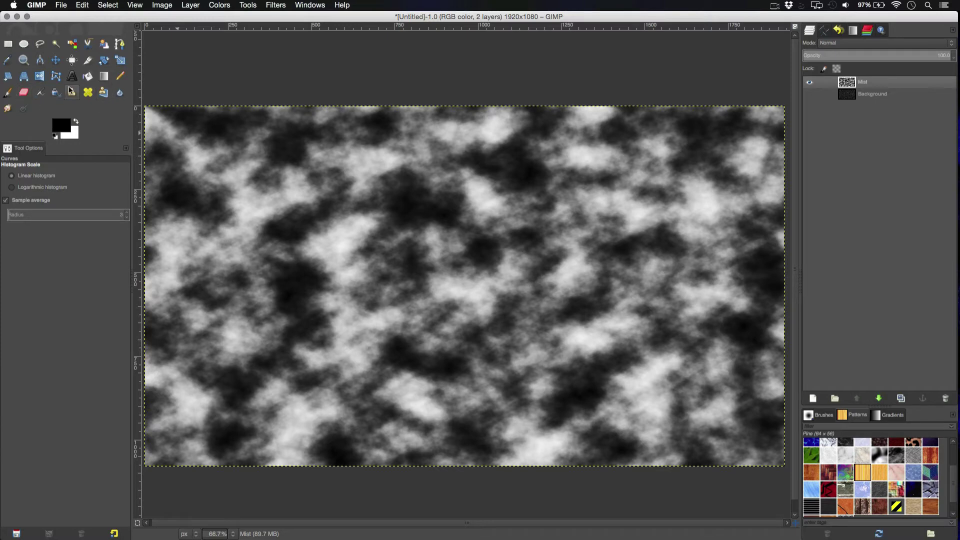
- Set up the Airbrush with the Acrylic 05 brush at size about 291
left_click(40, 92)
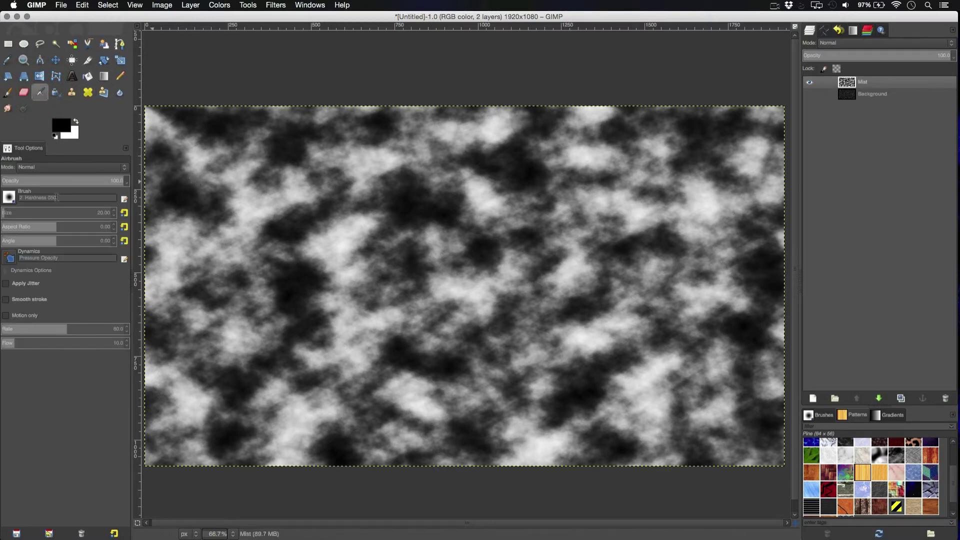
left_click(7, 93)
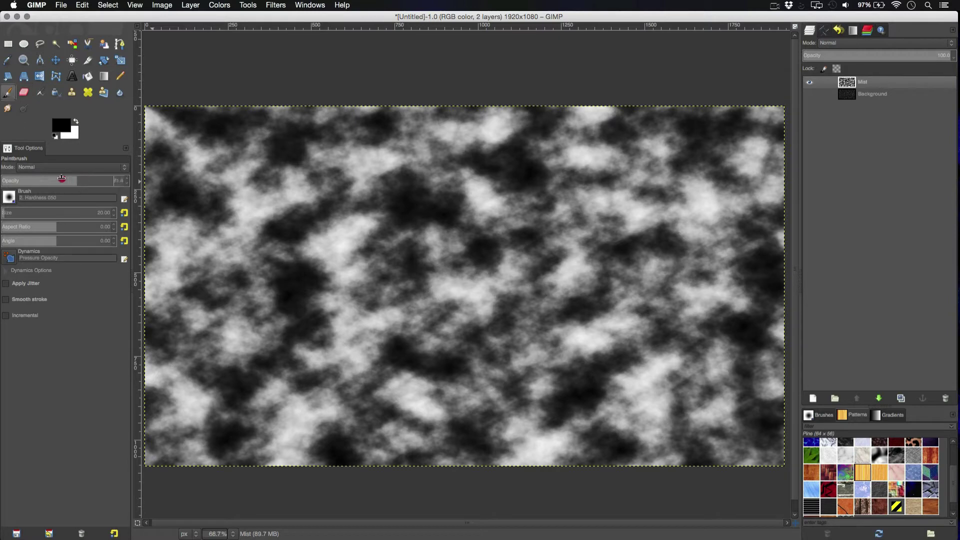
left_click(40, 94)
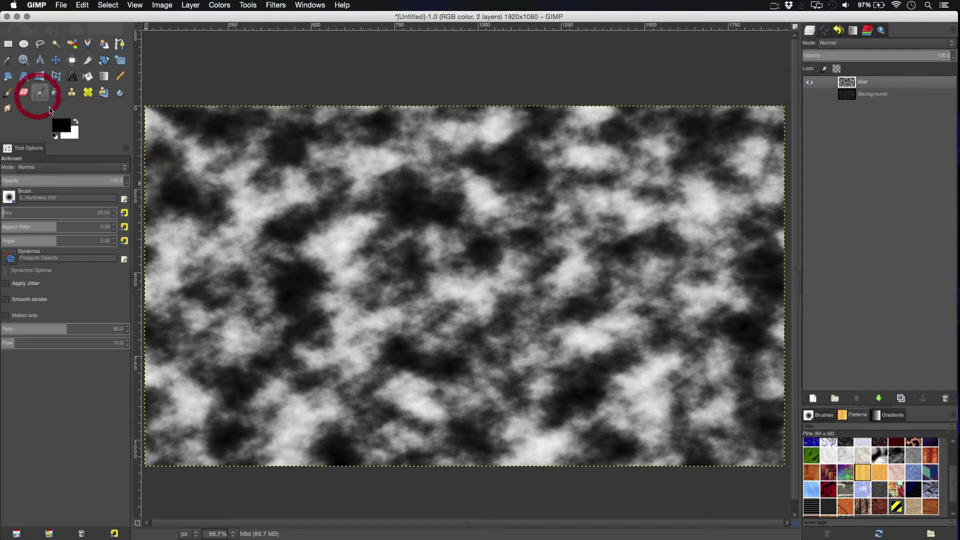
left_click(9, 198)
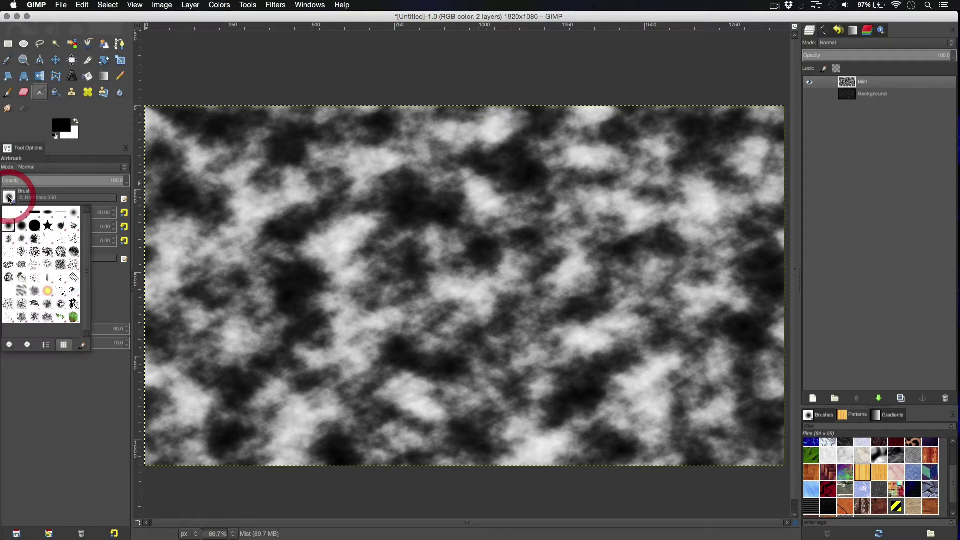
left_click(36, 241)
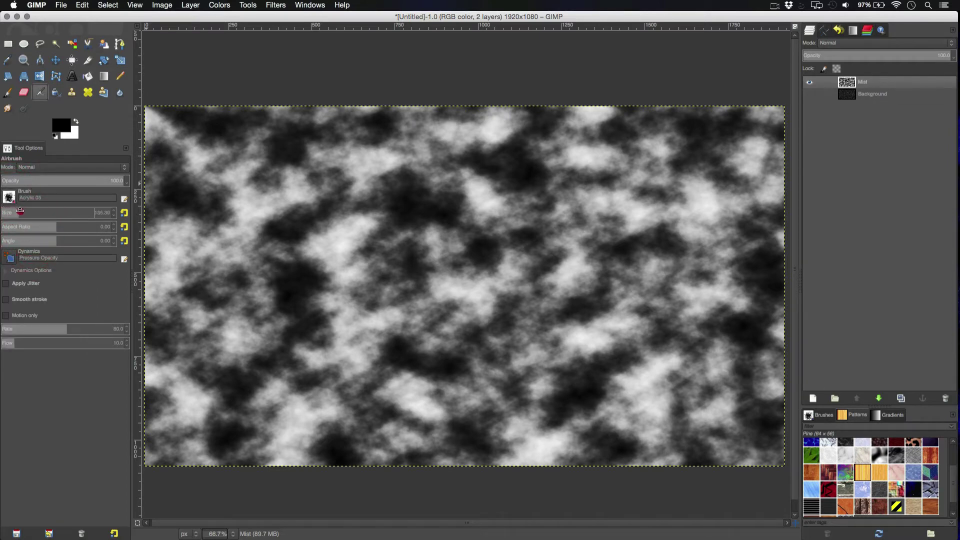
left_click_drag(29, 212, 32, 211)
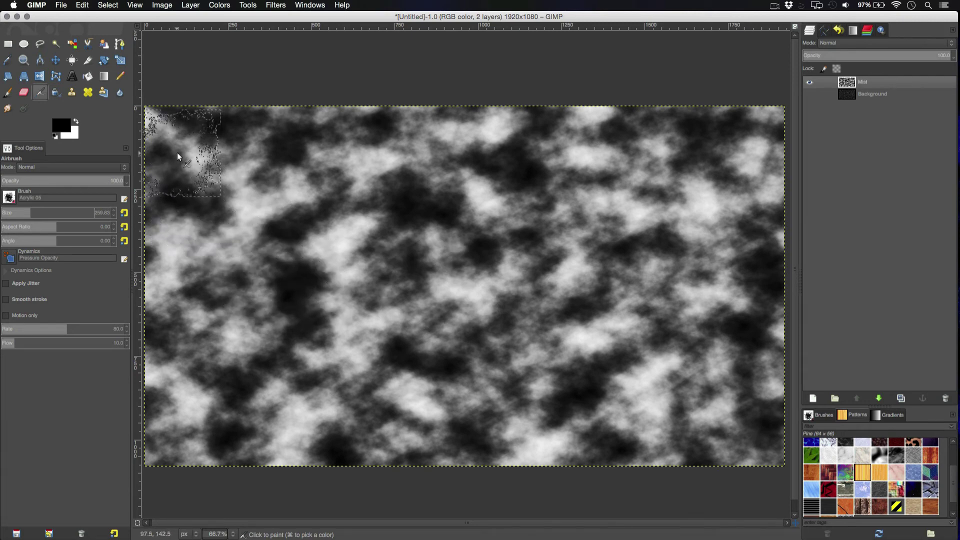
left_click(32, 208)
- Airbrush black over the top and bottom clouds, leaving a horizontal band in the middle
mouse_move(172, 146)
left_mouse_down()
mouse_move(201, 145)
mouse_move(173, 150)
mouse_move(269, 178)
mouse_move(232, 178)
mouse_move(275, 178)
mouse_move(237, 161)
mouse_move(263, 136)
mouse_move(240, 123)
mouse_move(152, 121)
left_mouse_up()
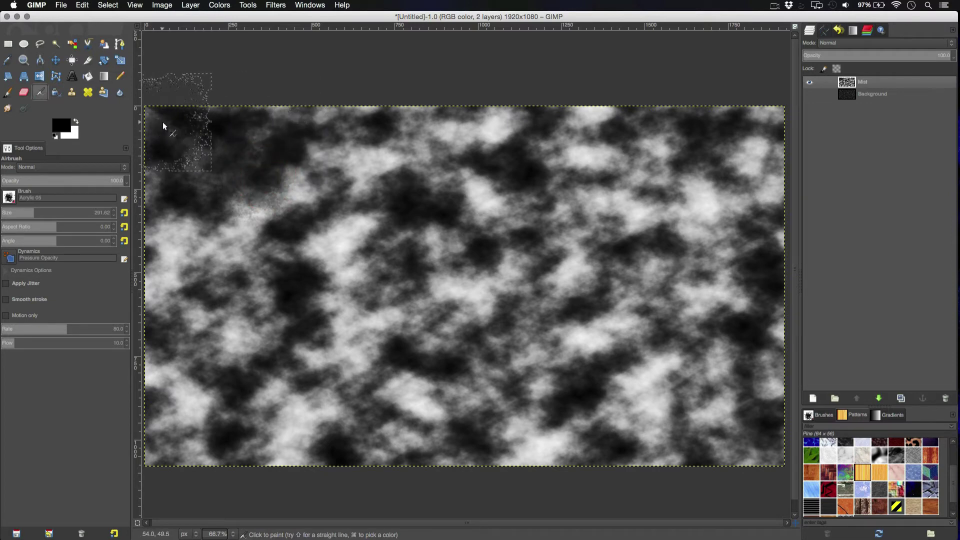
mouse_move(279, 125)
left_mouse_down()
mouse_move(302, 135)
mouse_move(291, 172)
mouse_move(313, 183)
mouse_move(295, 179)
left_mouse_up()
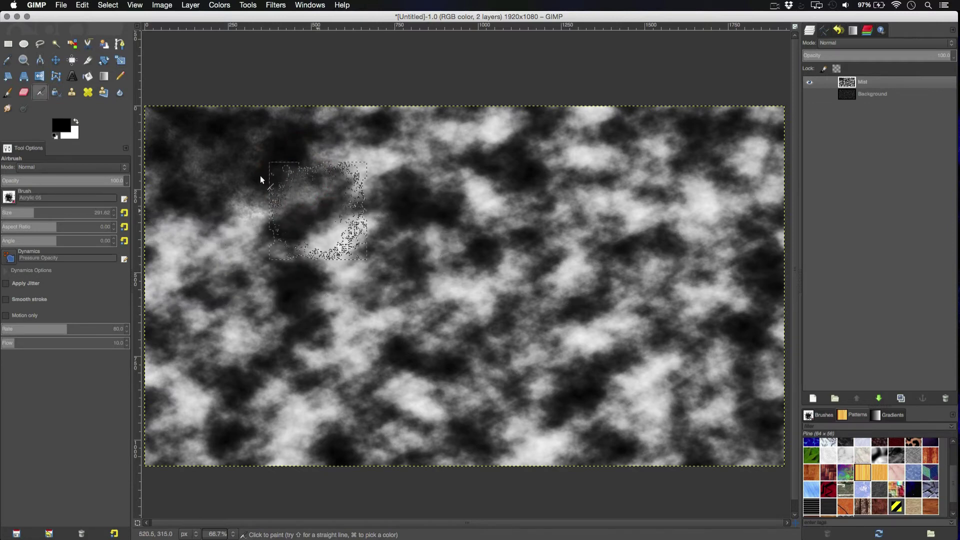
mouse_move(194, 164)
left_mouse_down()
mouse_move(182, 161)
mouse_move(219, 141)
mouse_move(326, 152)
mouse_move(350, 166)
mouse_move(349, 120)
mouse_move(503, 197)
mouse_move(429, 388)
mouse_move(784, 388)
mouse_move(666, 456)
mouse_move(720, 452)
mouse_move(700, 440)
left_mouse_up()
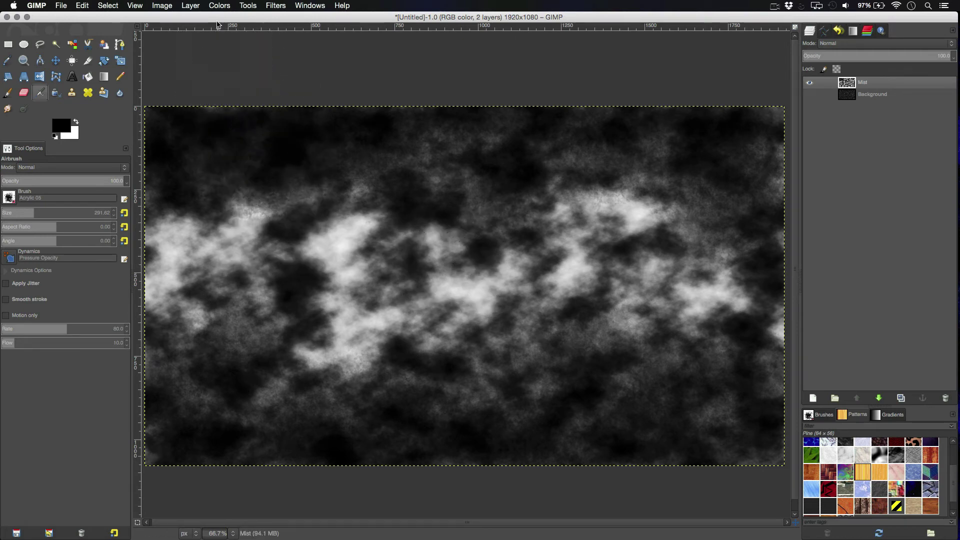
- Colorize the Mist layer blue with hue about 213 and saturation 50
left_click(219, 6)
left_click(500, 178)
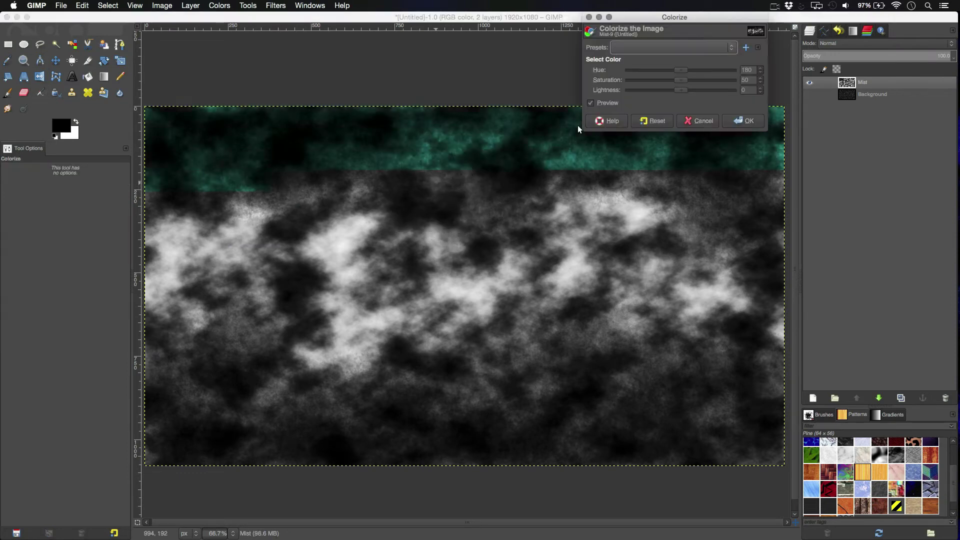
left_click_drag(639, 17, 360, 52)
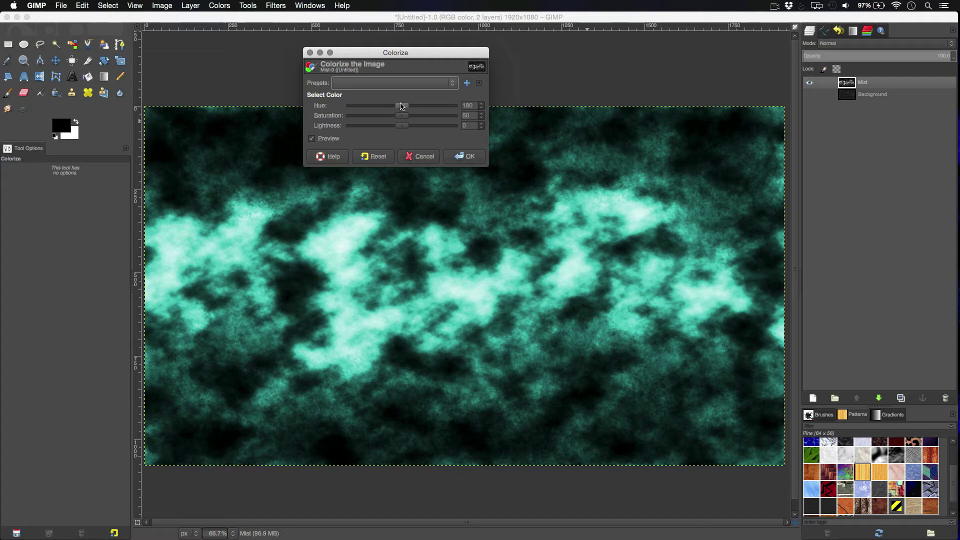
mouse_move(402, 107)
left_mouse_down()
mouse_move(452, 111)
mouse_move(413, 112)
left_mouse_up()
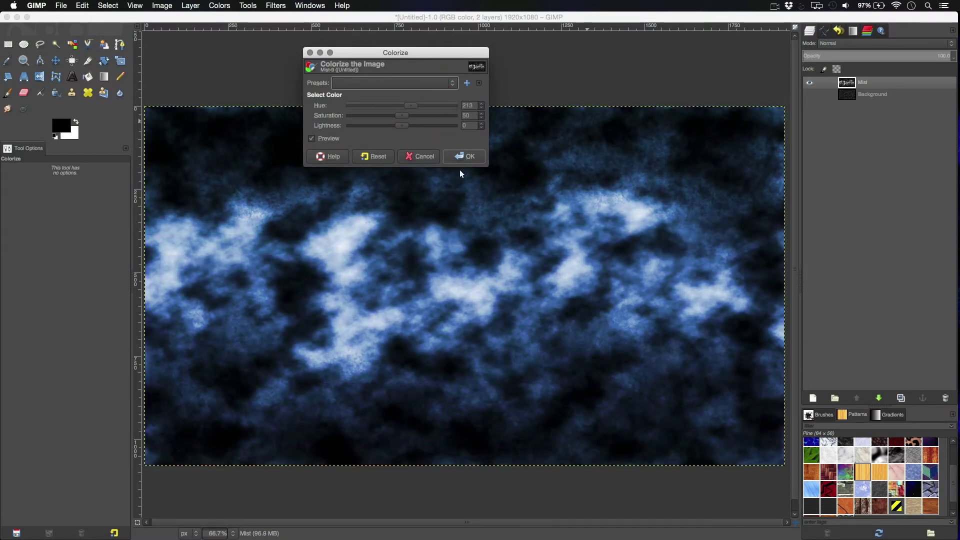
left_click(464, 156)
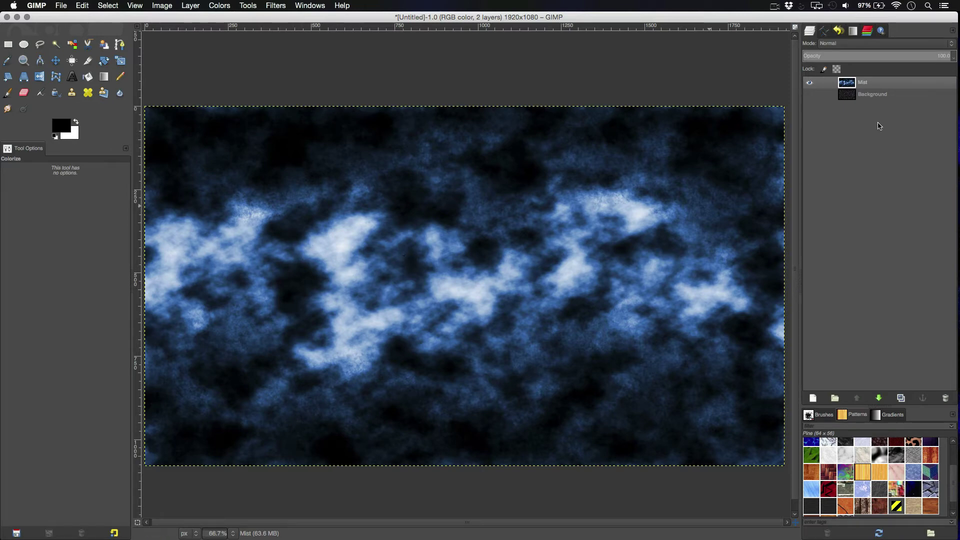
- Move Mist below the starry Background layer, make Background visible, and select it
mouse_move(857, 83)
left_mouse_down()
mouse_move(870, 105)
mouse_move(857, 99)
left_mouse_up()
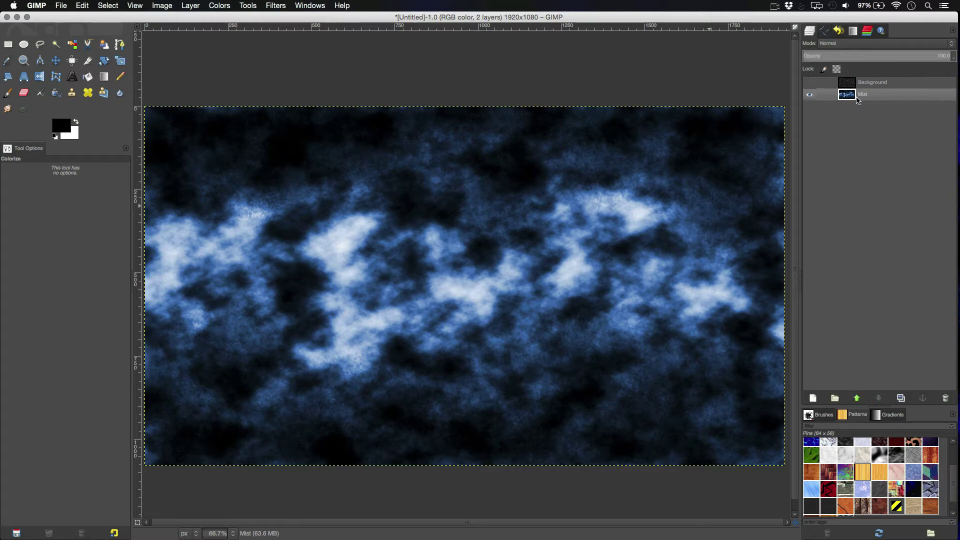
left_click(809, 82)
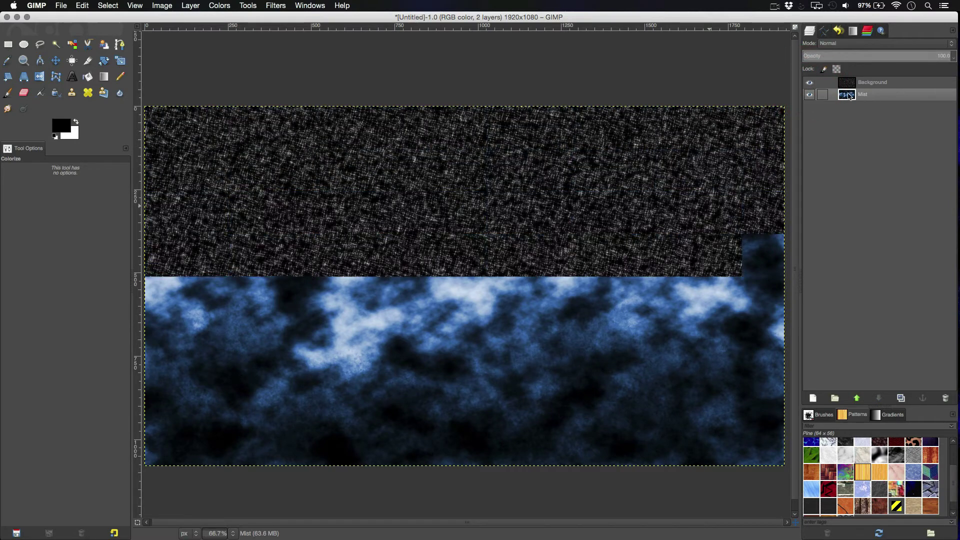
left_click(885, 83)
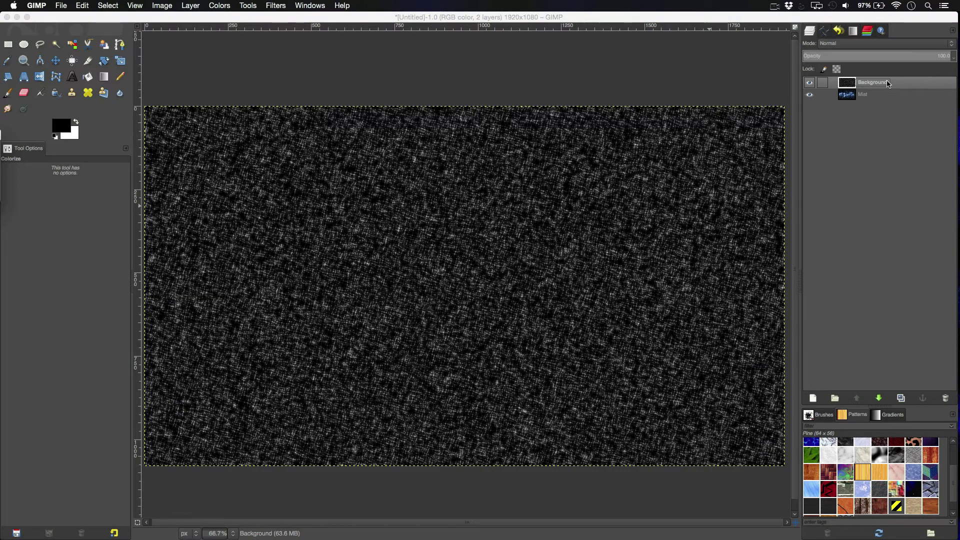
key("shift+h")
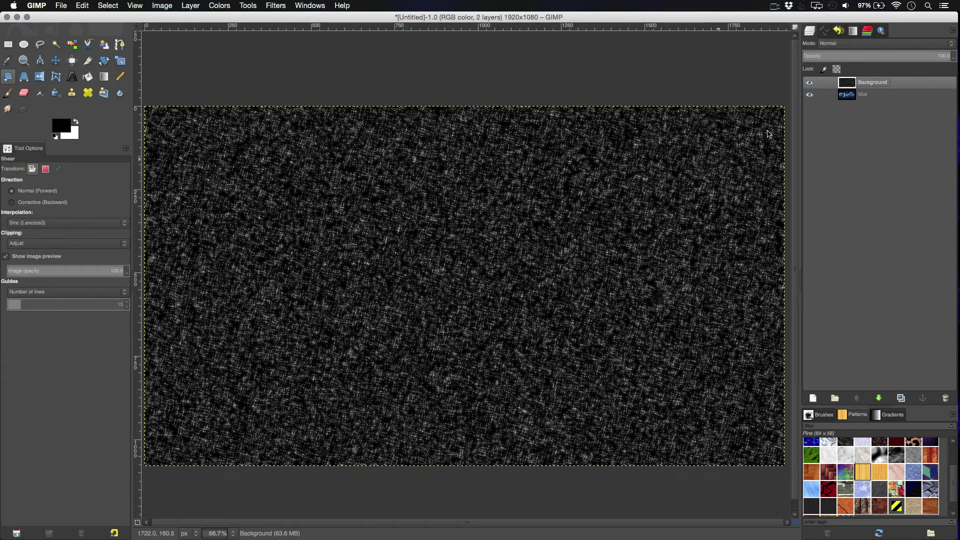
- Rename the starry layer to 'Small Stars' and set its blend mode to Overlay
double_click(879, 82)
key("BackSpace")
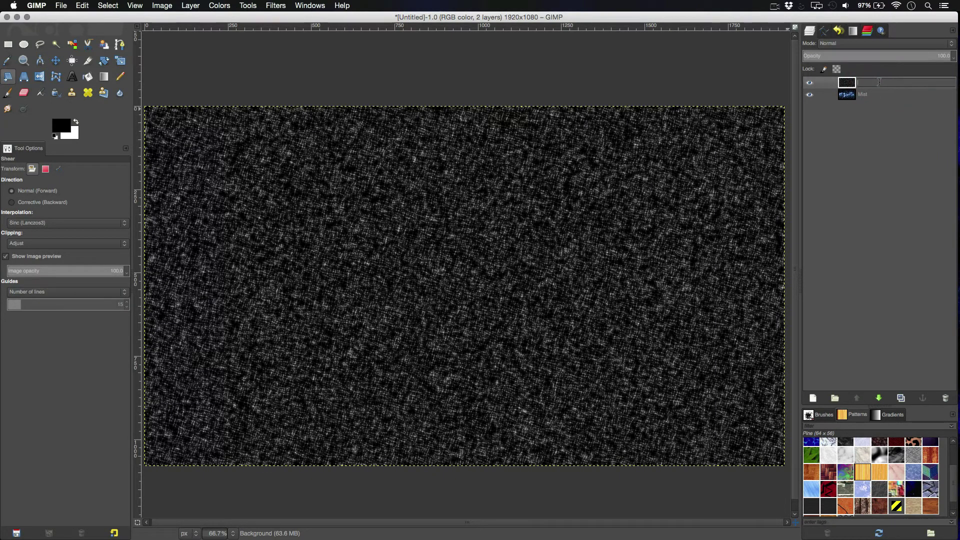
type("Small Stars")
key("Return")
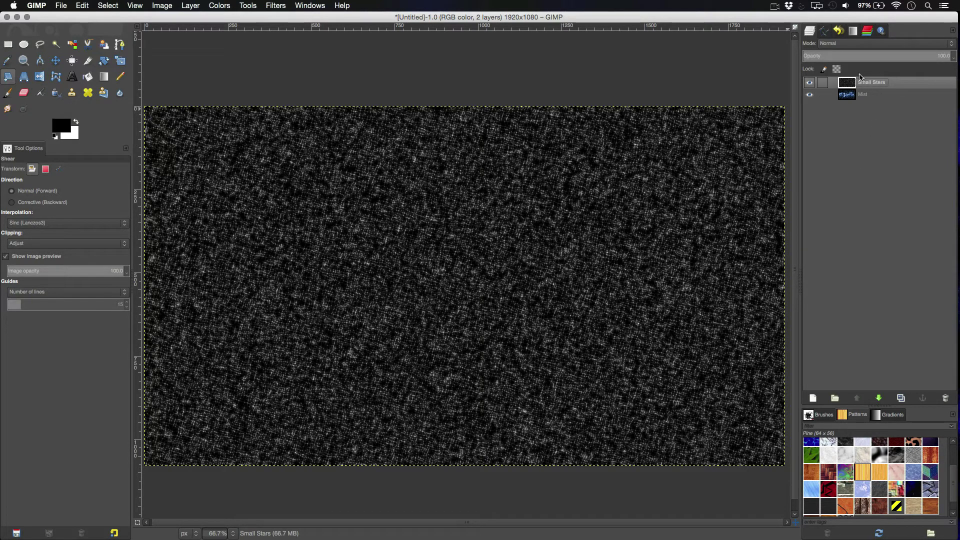
left_click(861, 47)
left_click(850, 135)
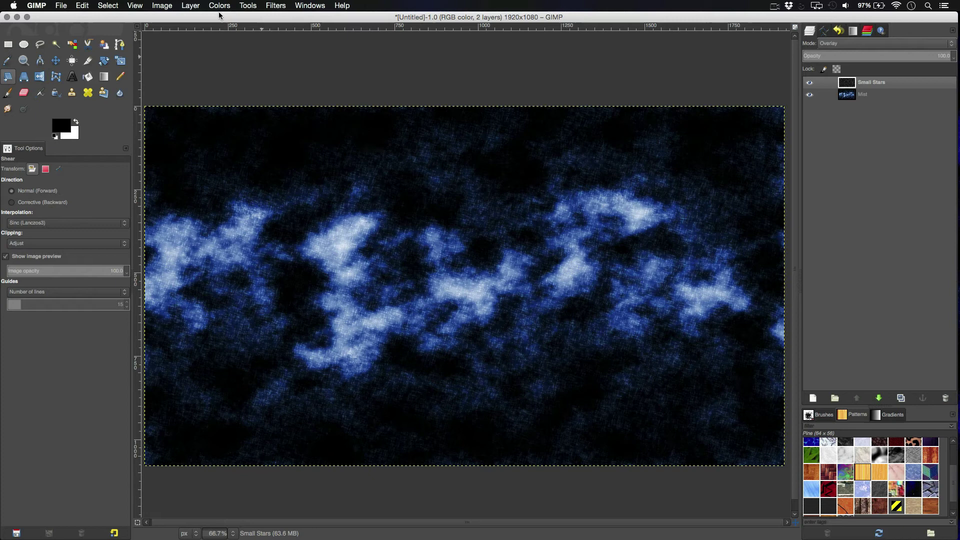
- Create a new transparent layer named 'Bigger Stars'
left_click(191, 6)
left_click(197, 19)
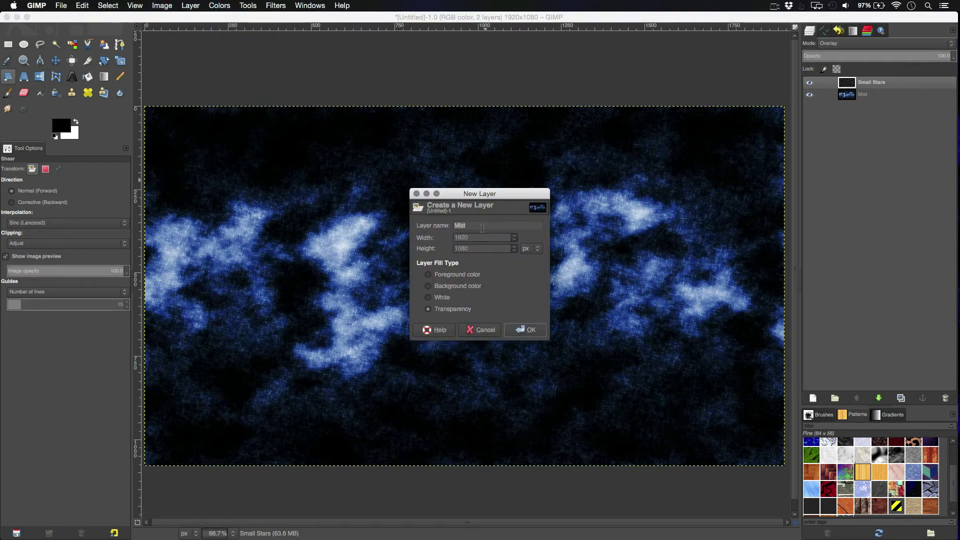
type("Bo")
key("BackSpace")
type("igger Stars")
key("Return")
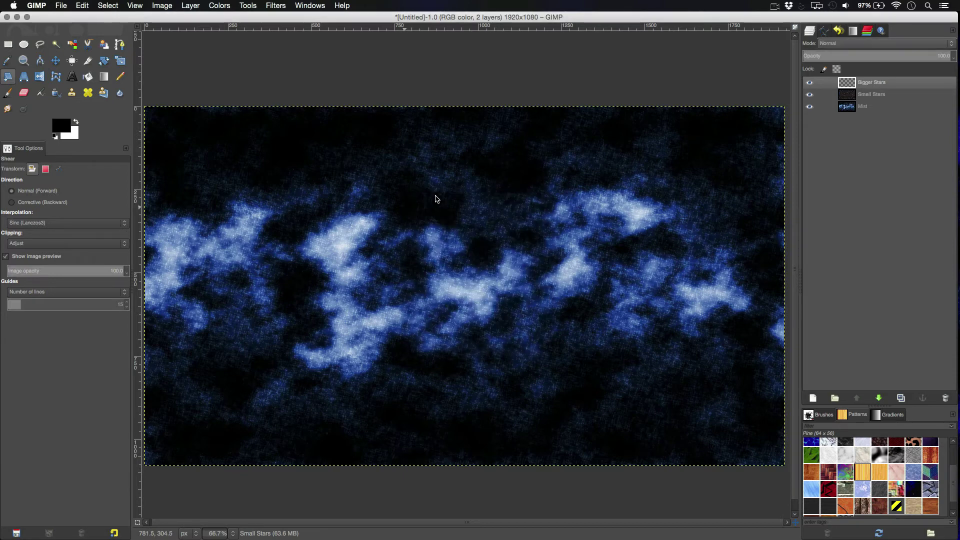
- Choose the Paintbrush with the 2. Hardness 075 brush
left_click(7, 94)
left_click(9, 196)
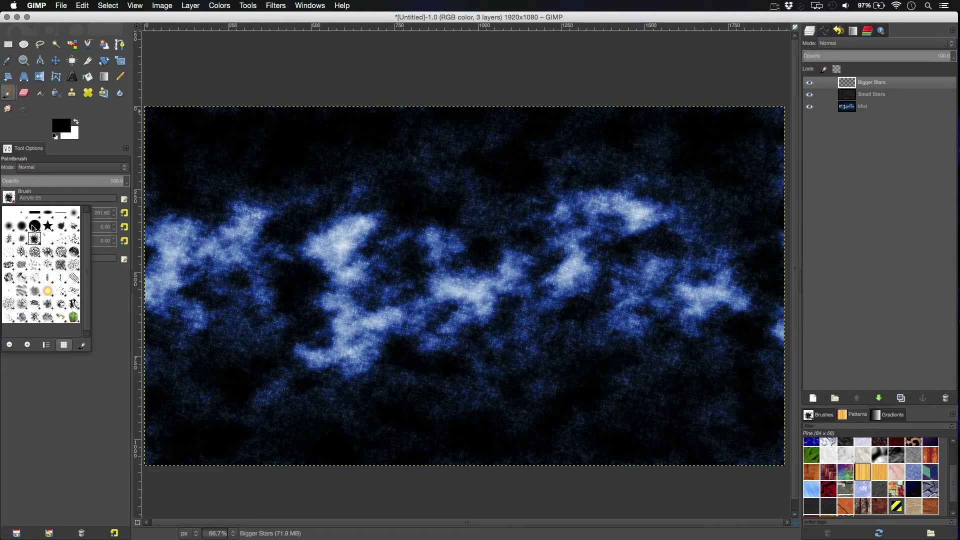
left_click(35, 226)
left_click(9, 197)
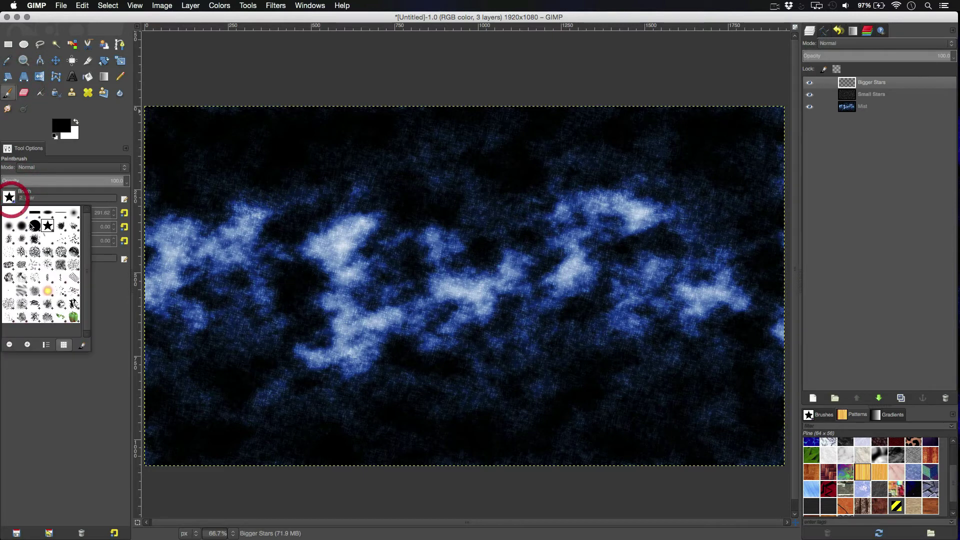
left_click(33, 225)
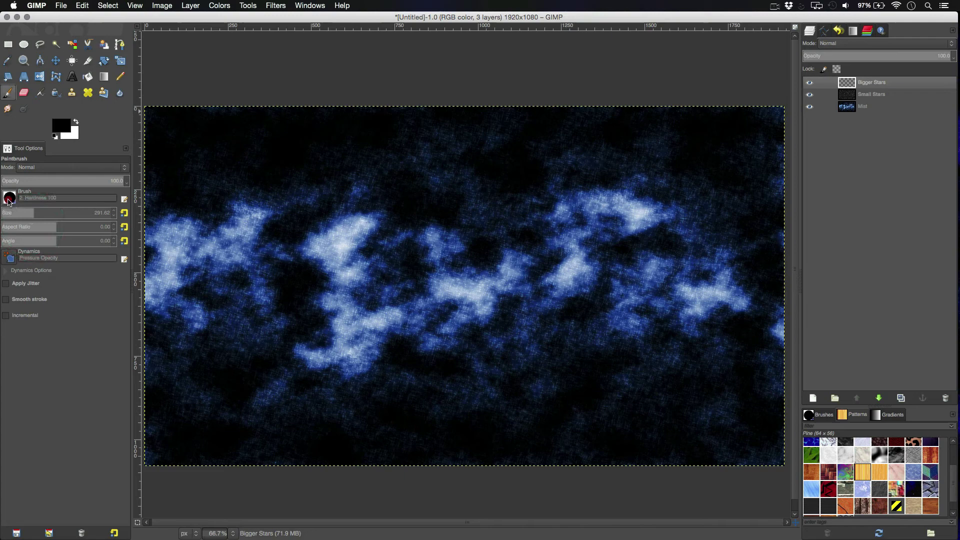
left_click(9, 197)
left_click(21, 225)
left_click(10, 198)
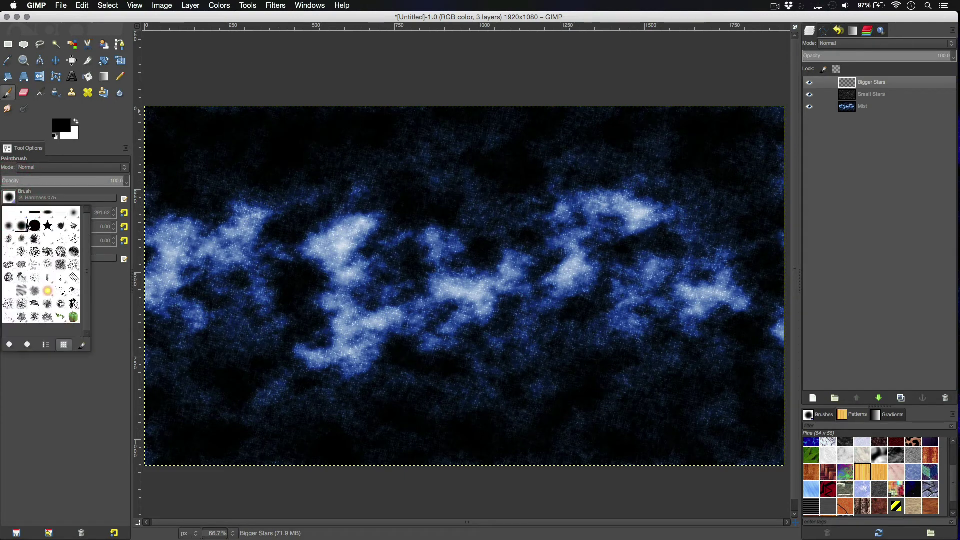
left_click(11, 196)
- Make white the painting colour and set the brush size to 7
left_click(75, 122)
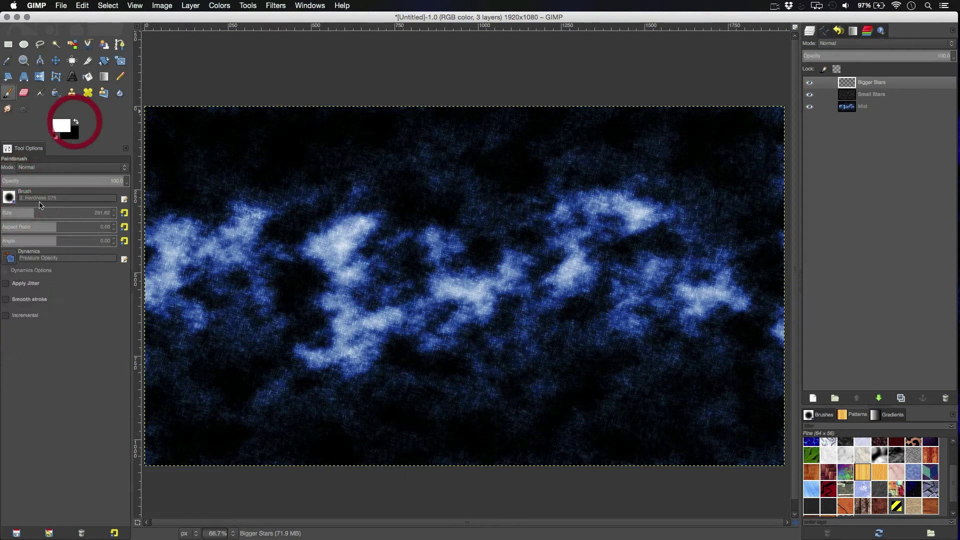
left_click(109, 215)
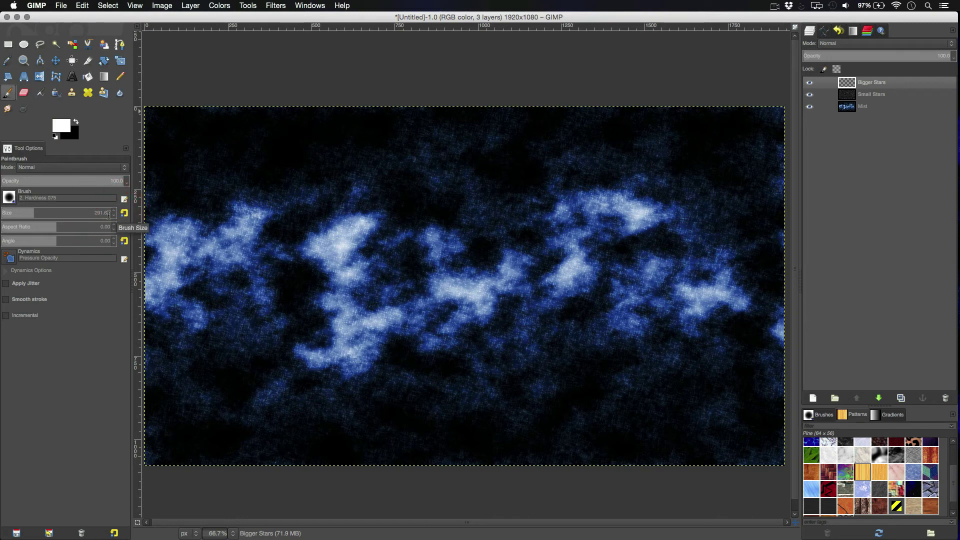
key("BackSpace")
key("BackSpace")
key("BackSpace")
key("BackSpace")
key("Return")
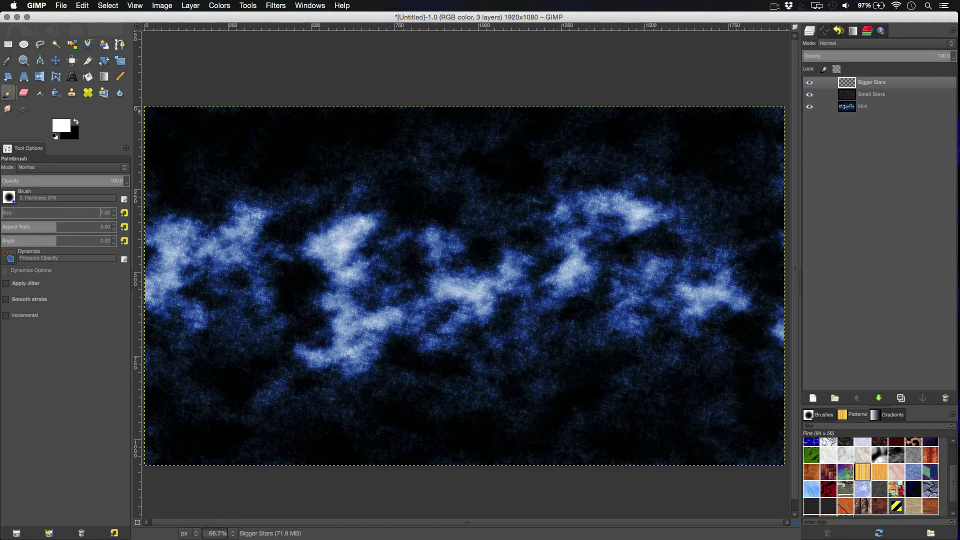
- Bucket-fill the Bigger Stars layer with solid black
left_click(191, 6)
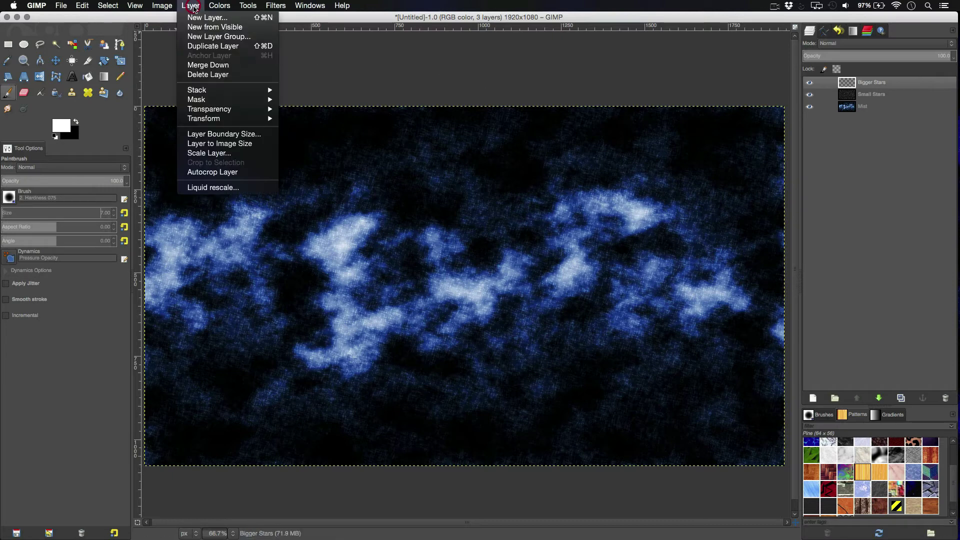
left_click(191, 5)
left_click(87, 77)
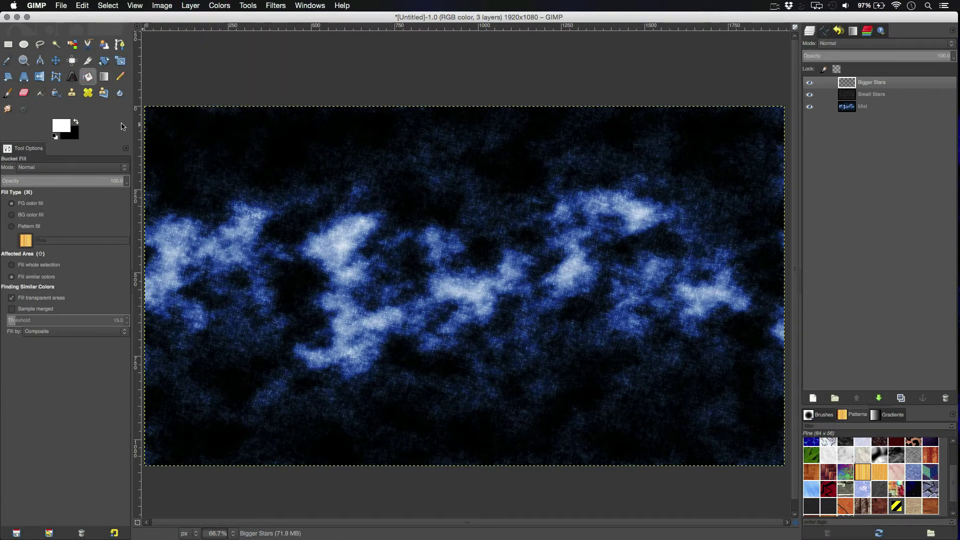
left_click(76, 122)
left_click(201, 154)
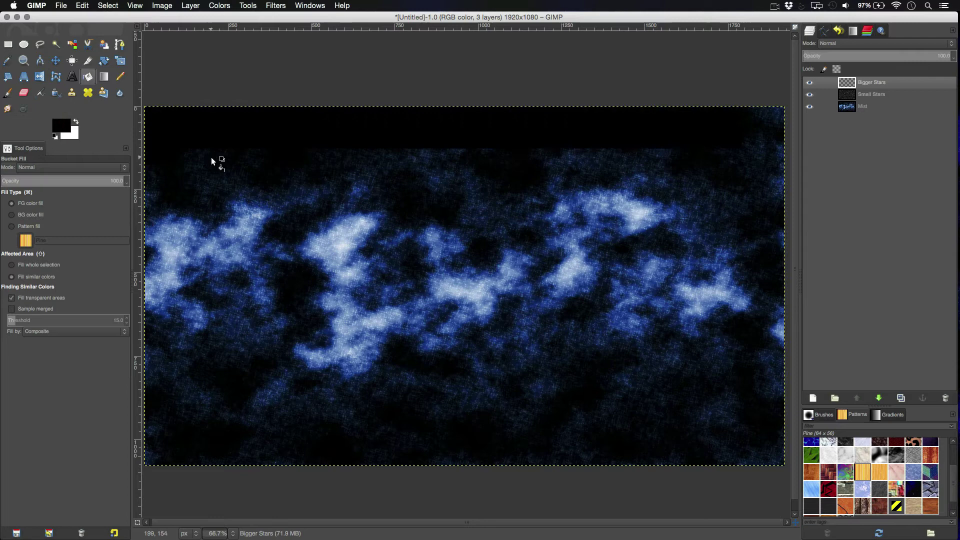
- With a white Paintbrush, dab nine small star dots across the canvas
left_click(9, 93)
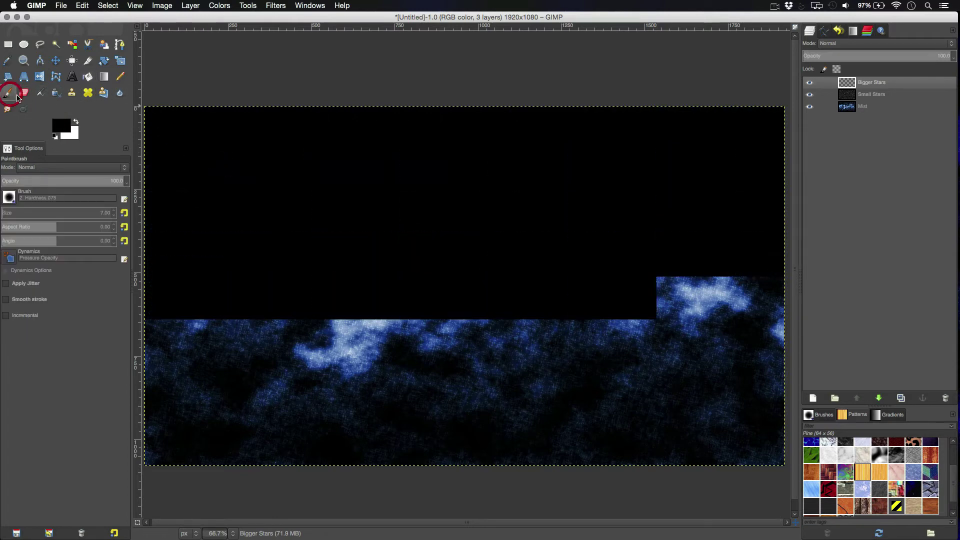
left_click(190, 165)
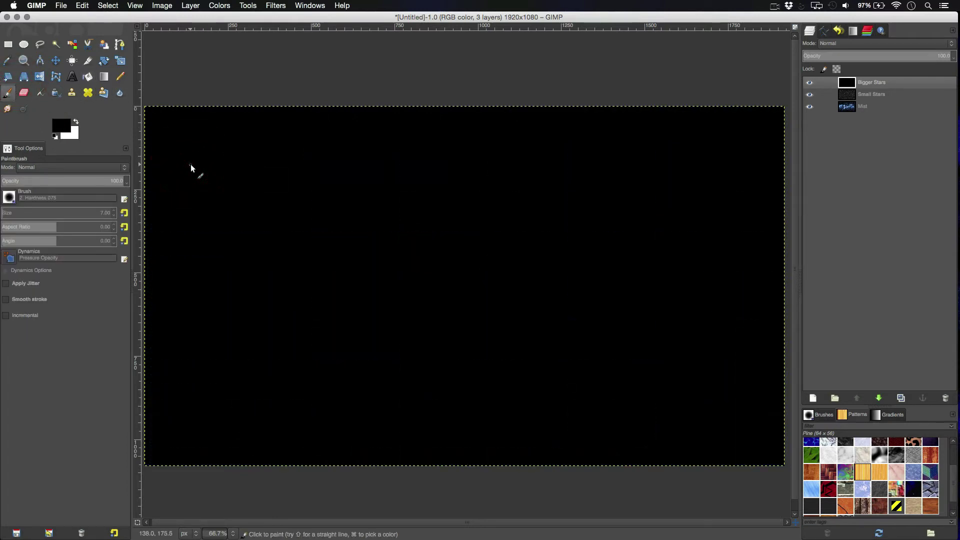
left_click(75, 122)
left_click(188, 140)
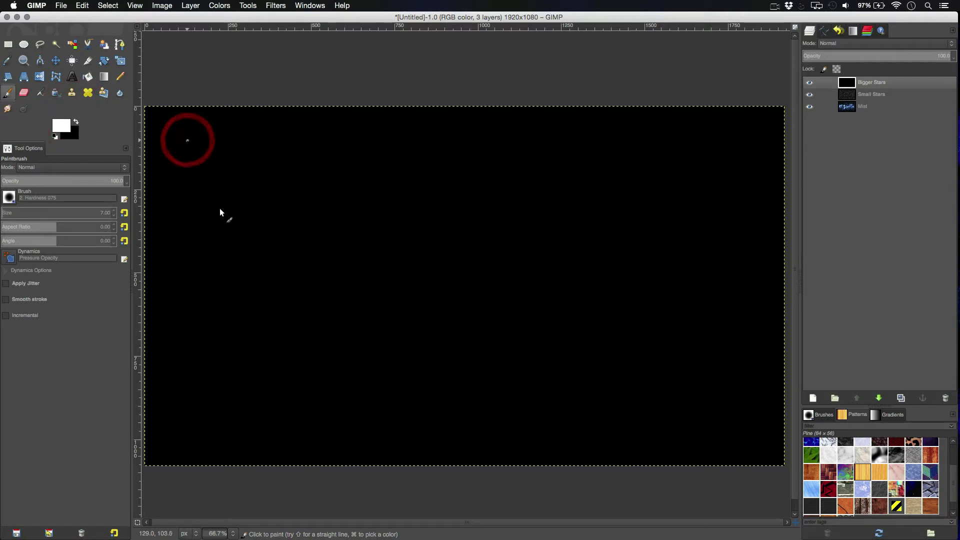
left_click(230, 261)
left_click(561, 235)
left_click(398, 210)
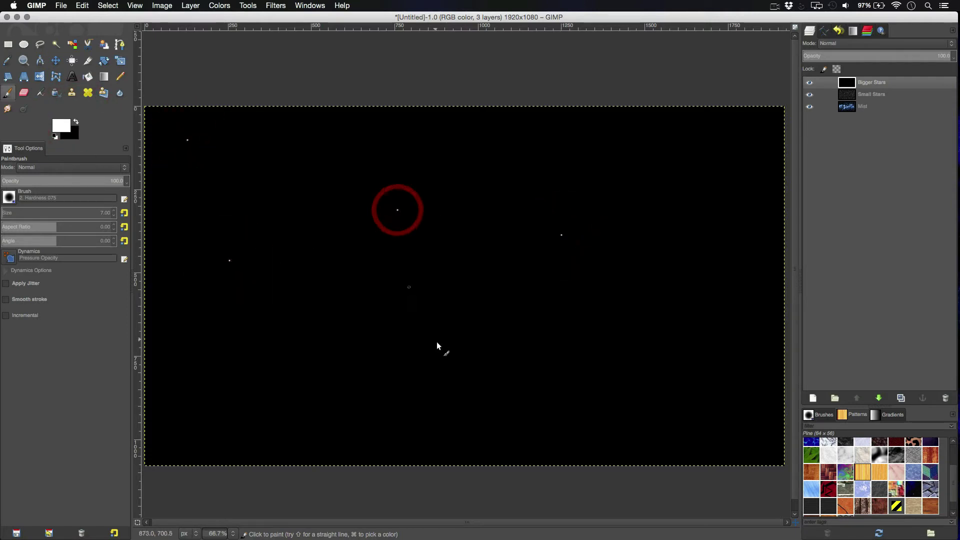
left_click(436, 342)
left_click(658, 339)
left_click(492, 298)
left_click(346, 316)
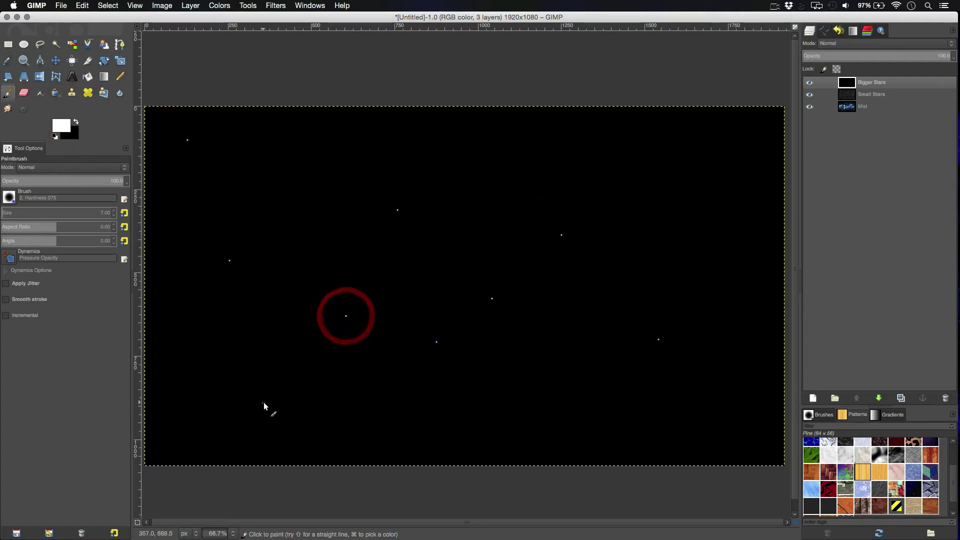
left_click(263, 403)
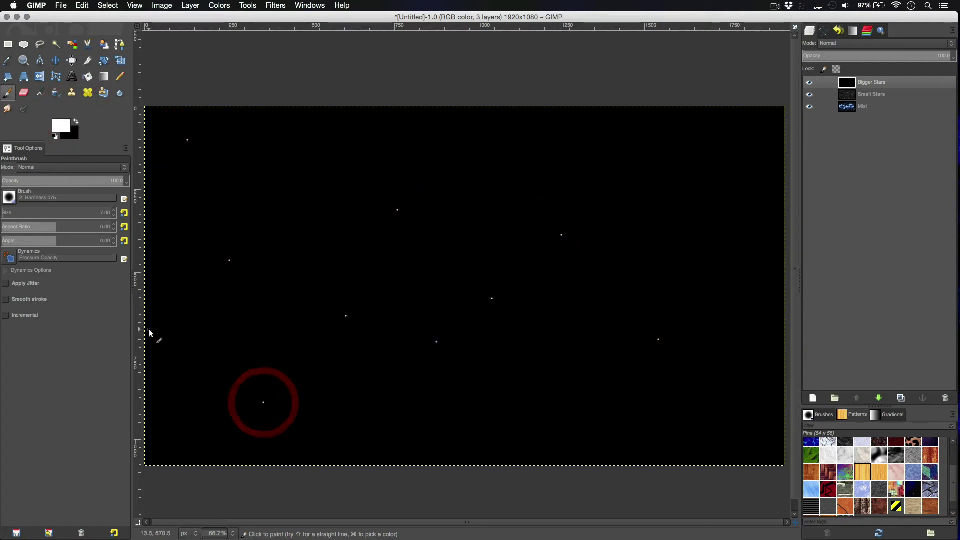
- Add five more white star dots, mostly on the right and lower canvas
left_click(10, 200)
left_click(9, 196)
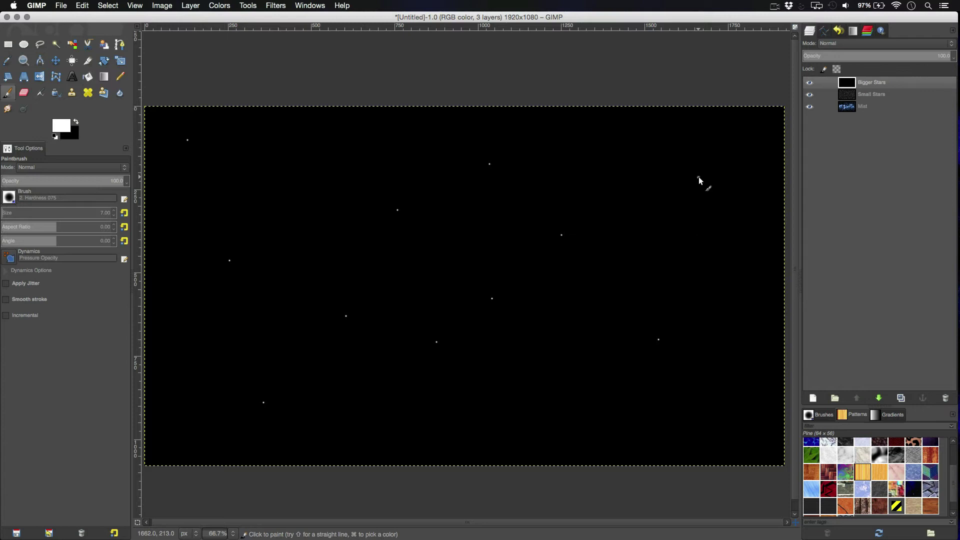
left_click(698, 177)
left_click(749, 316)
left_click(697, 434)
left_click(524, 405)
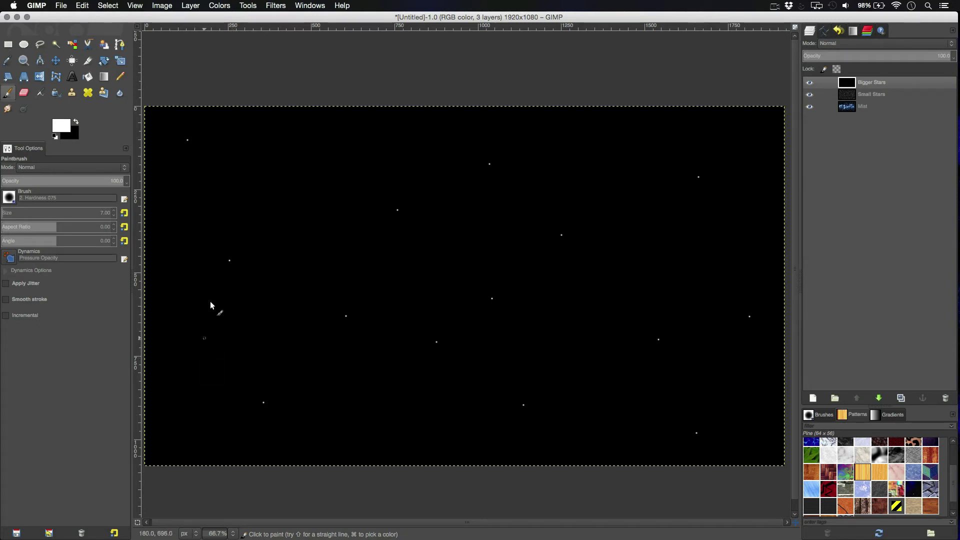
left_click(203, 340)
- Lower the brush size to 5, then 3, and scatter tiny star dots
left_click(103, 213)
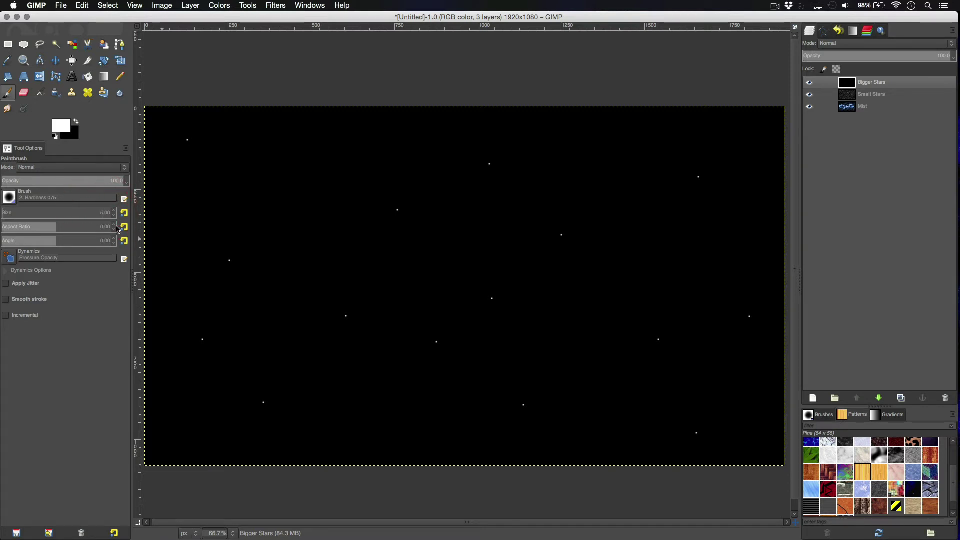
left_click(194, 195)
left_click(666, 217)
left_click(255, 157)
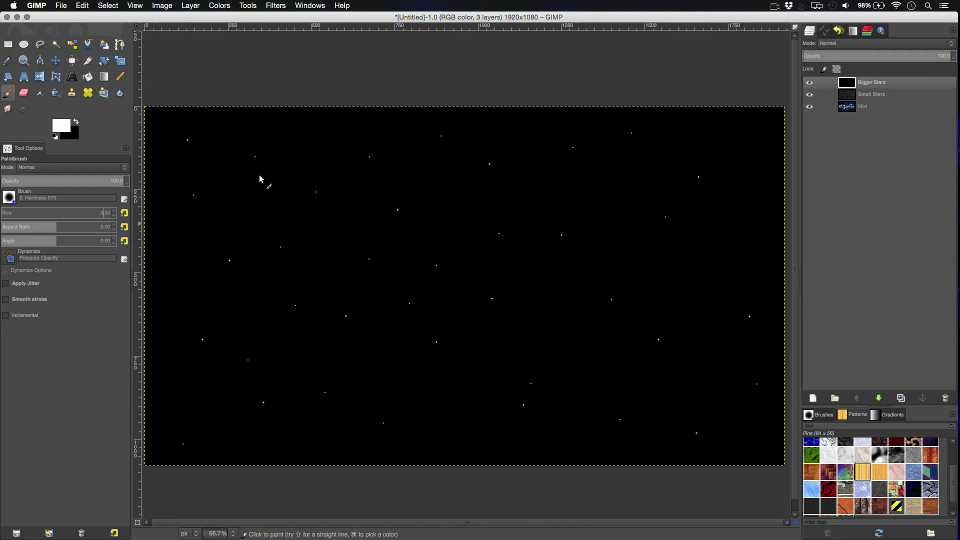
left_click(503, 449)
left_click(652, 265)
- Apply Sparkle to the star dots with flare intensity 0.15 and spike length 30
left_click(276, 5)
mouse_move(355, 91)
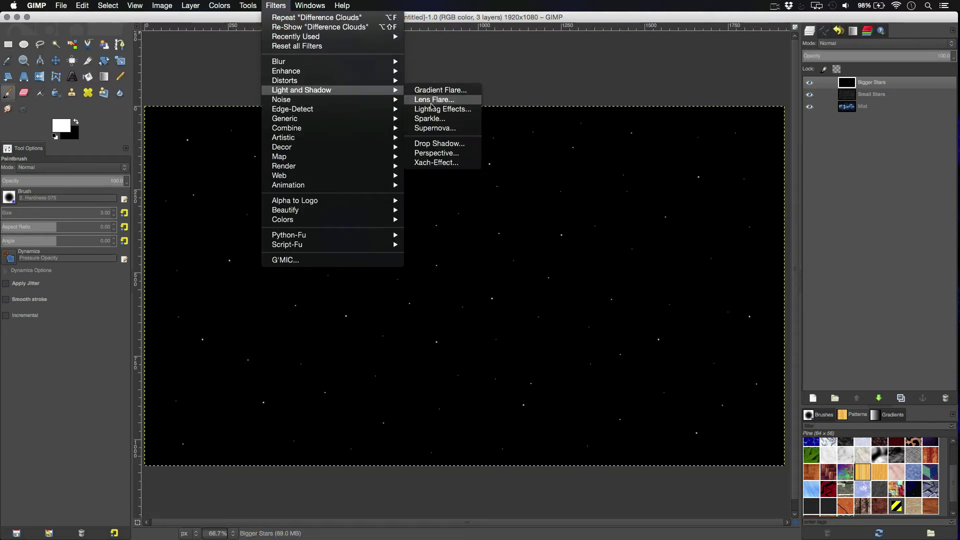
left_click(434, 120)
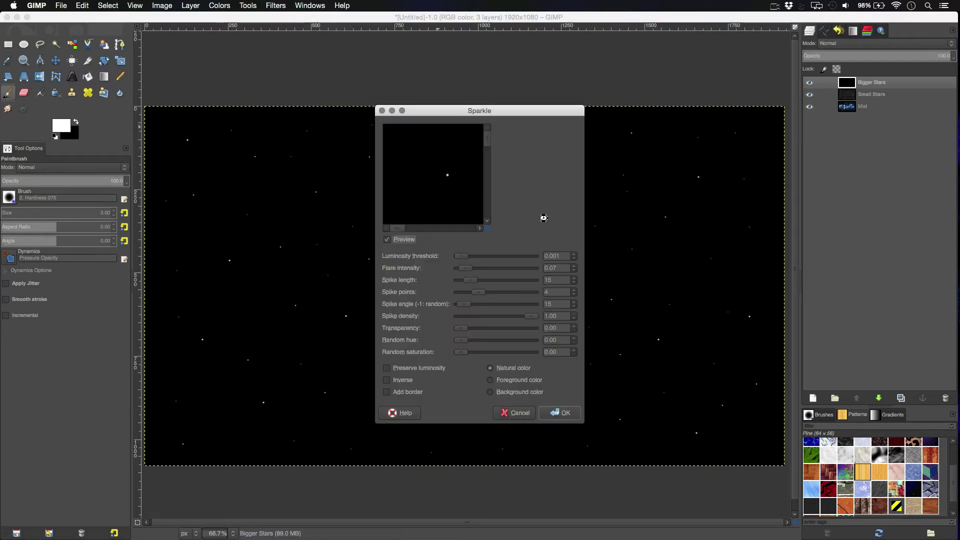
left_click(564, 267)
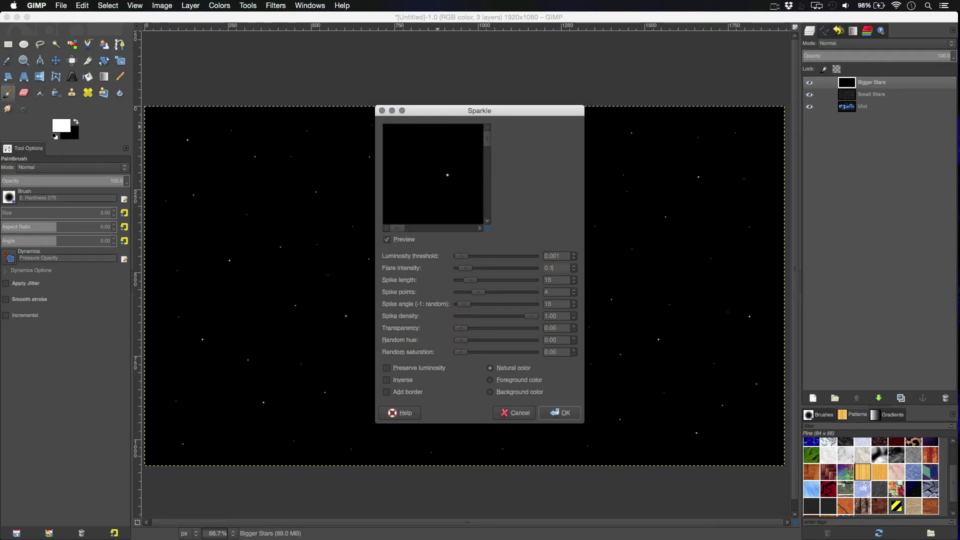
double_click(560, 279)
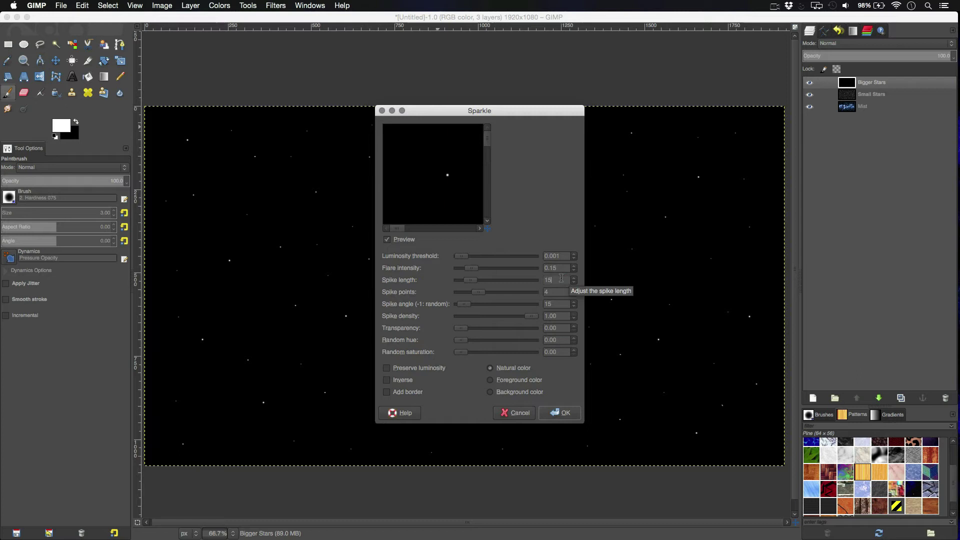
type("1")
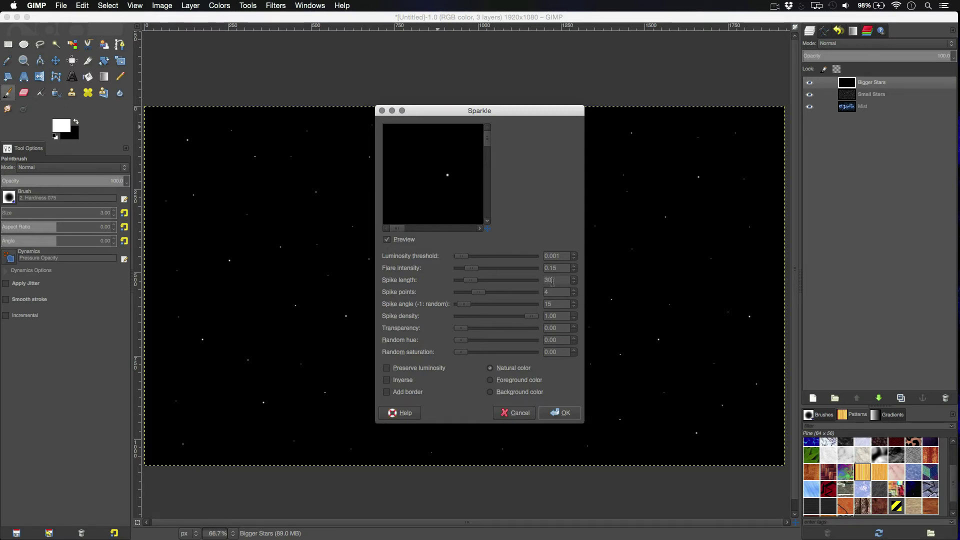
left_click(558, 416)
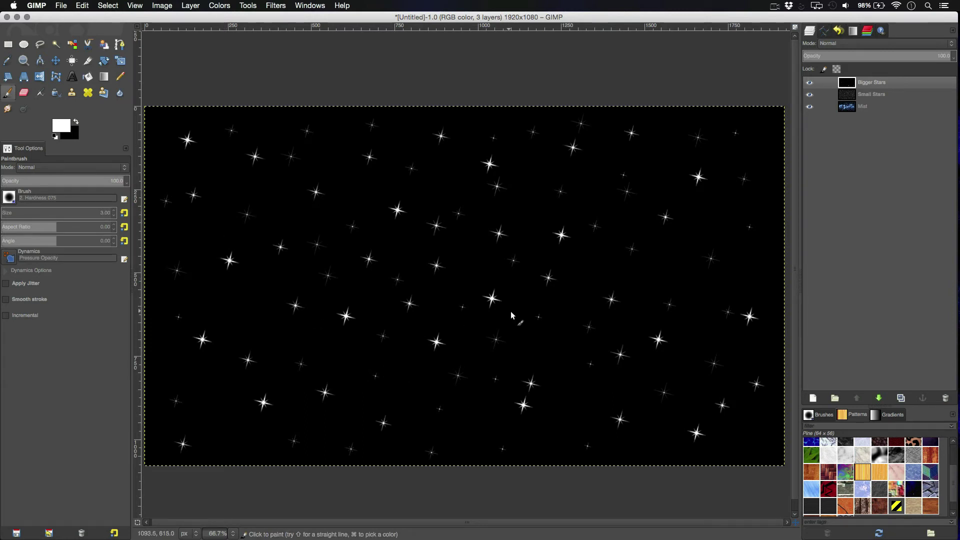
- Set black foreground and brush size 31.82, then paint out five unwanted sparkle stars
left_click(76, 122)
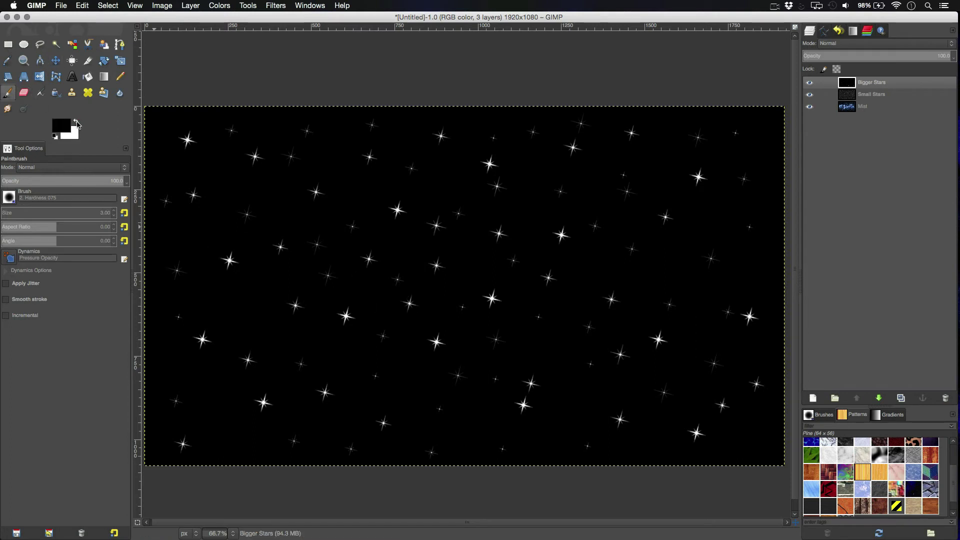
left_click(7, 211)
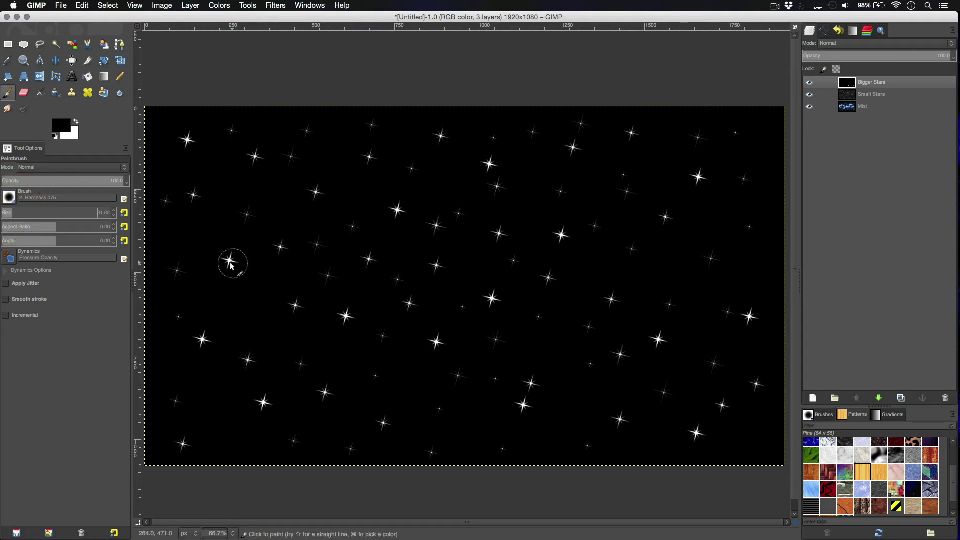
left_click(252, 350)
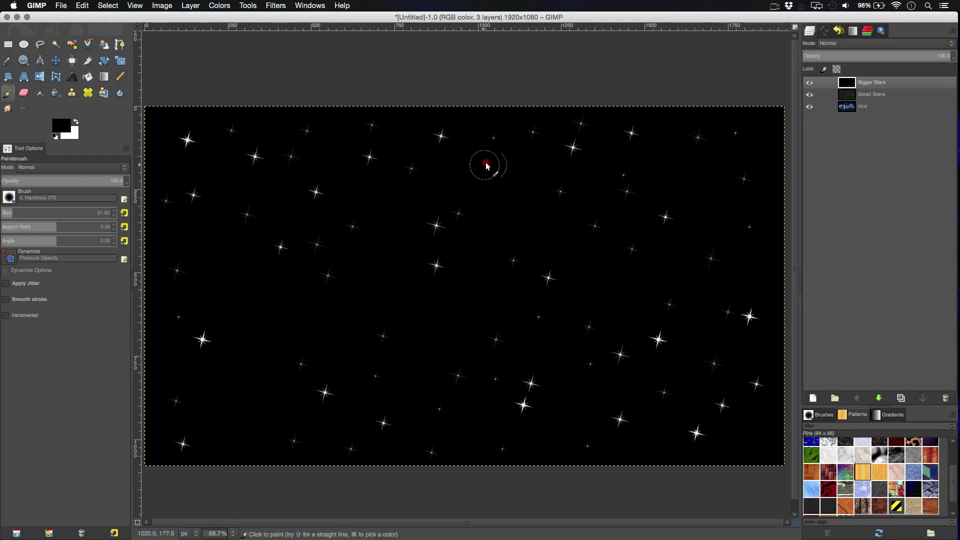
left_click(316, 192)
left_click(549, 277)
left_click(524, 405)
left_click(502, 261)
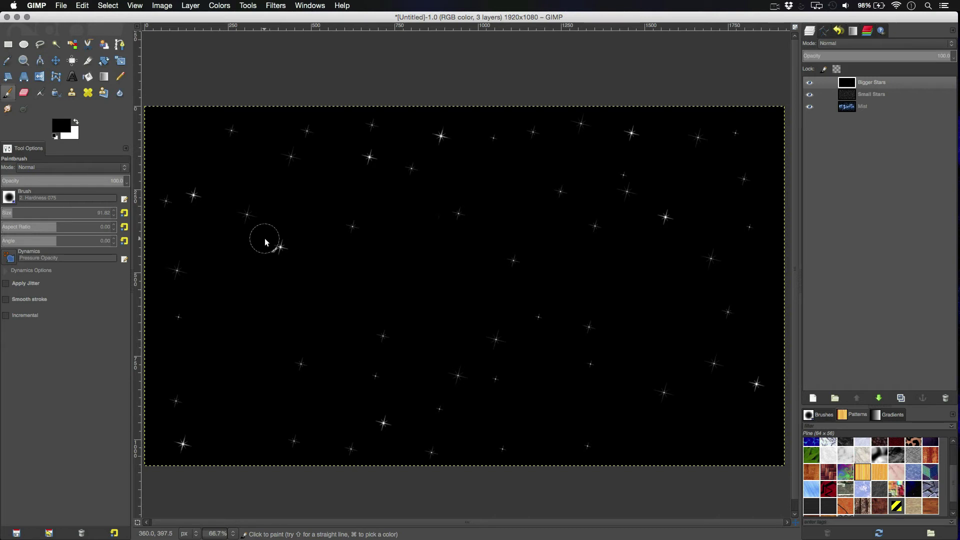
- Try Screen, Overlay and Addition blend modes on Bigger Stars, settling on Screen
left_click(853, 43)
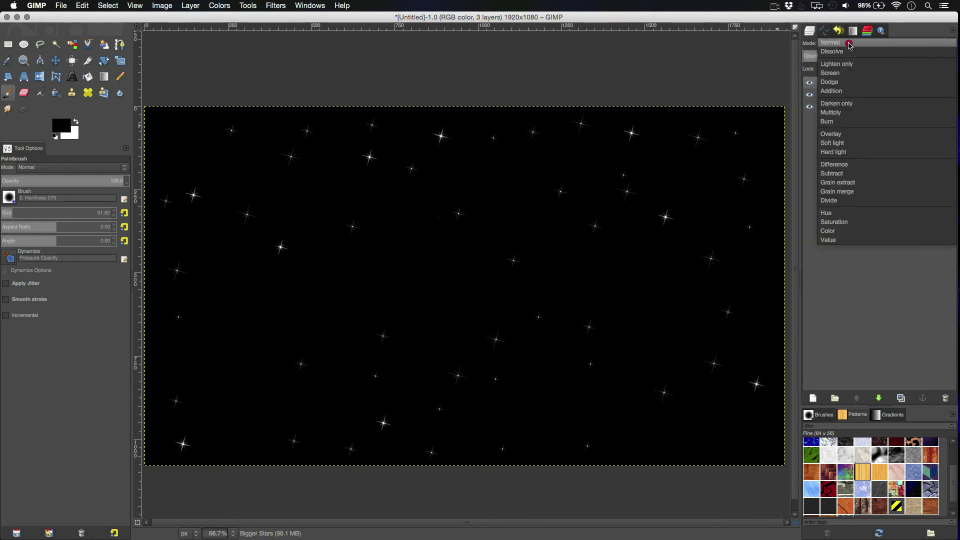
left_click(843, 74)
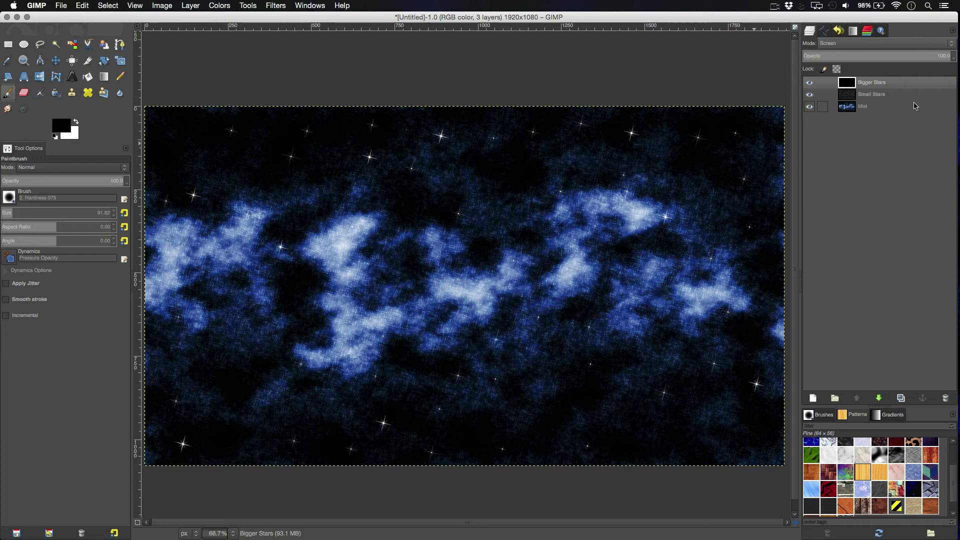
left_click(866, 50)
left_click(844, 109)
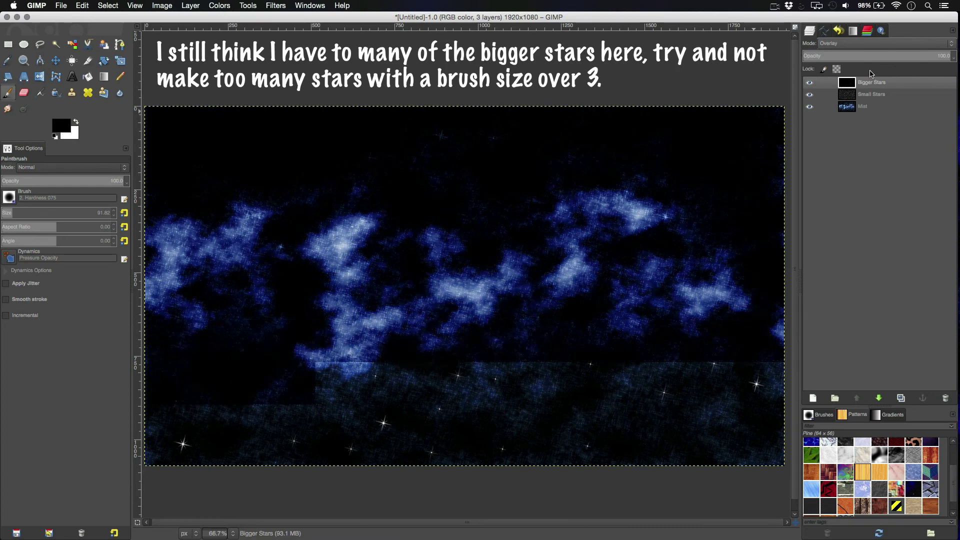
left_click(861, 46)
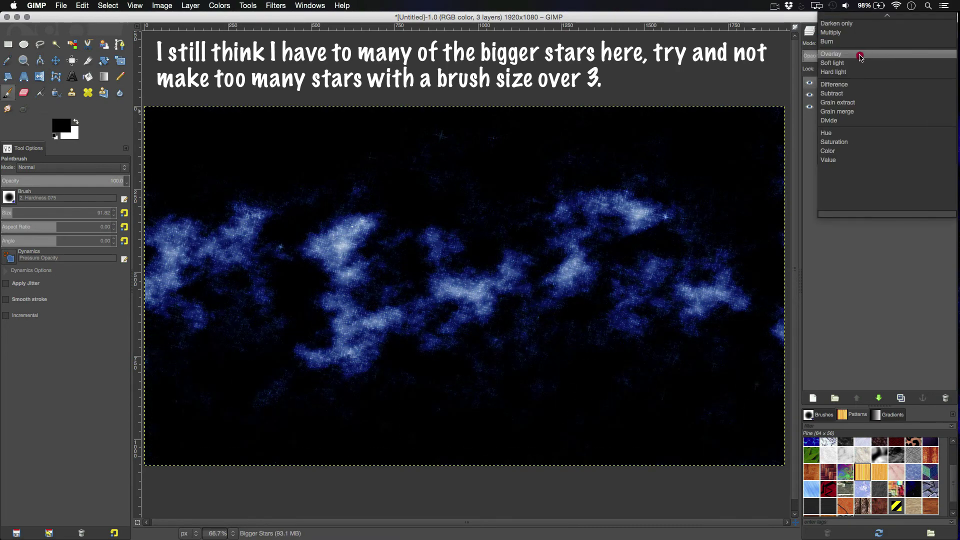
mouse_move(855, 15)
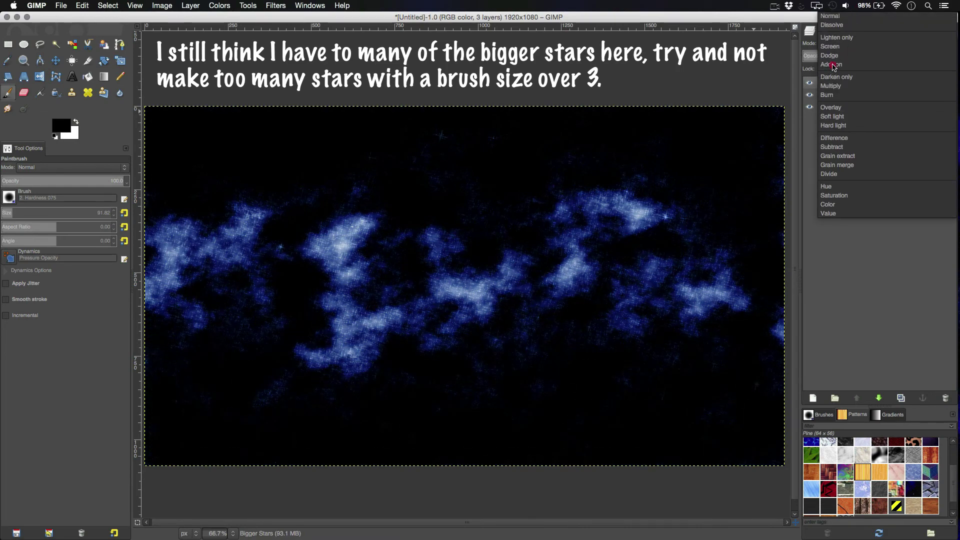
left_click(834, 65)
left_click(853, 45)
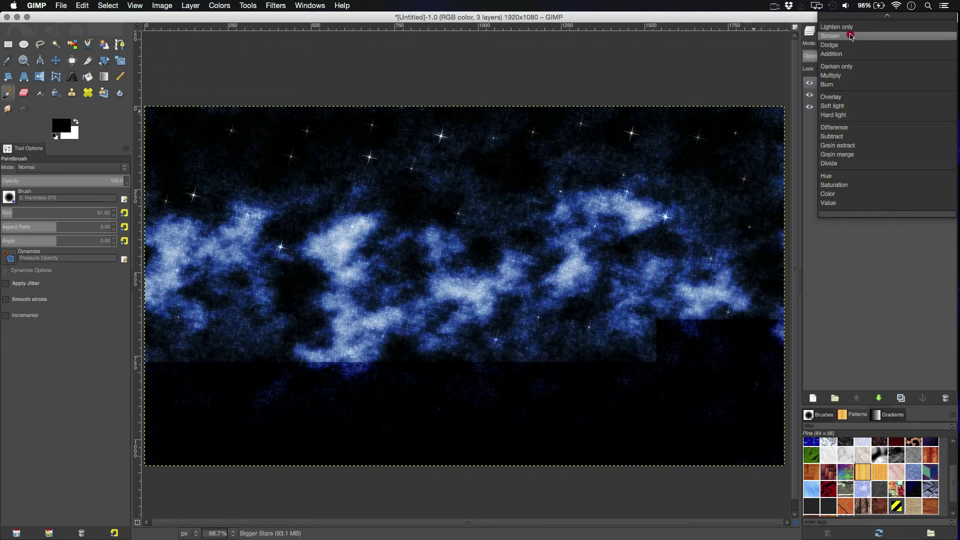
left_click(851, 36)
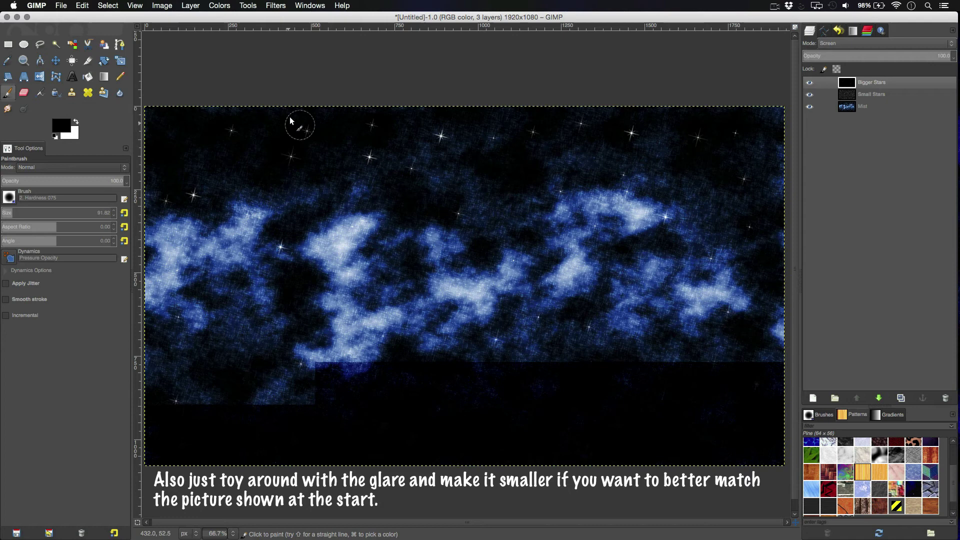
- Create a new layer, Bigger Stars #1, above the Mist layer
left_click(864, 107)
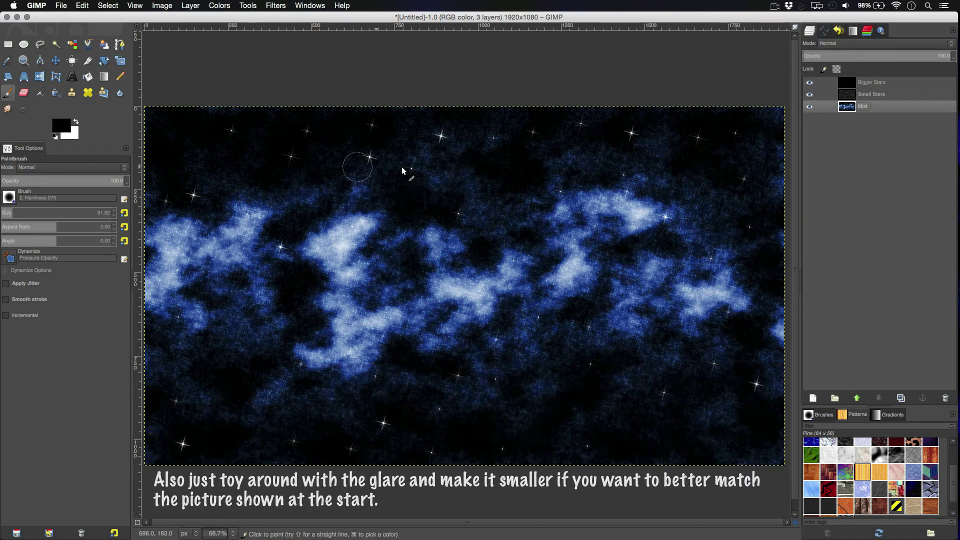
left_click(190, 6)
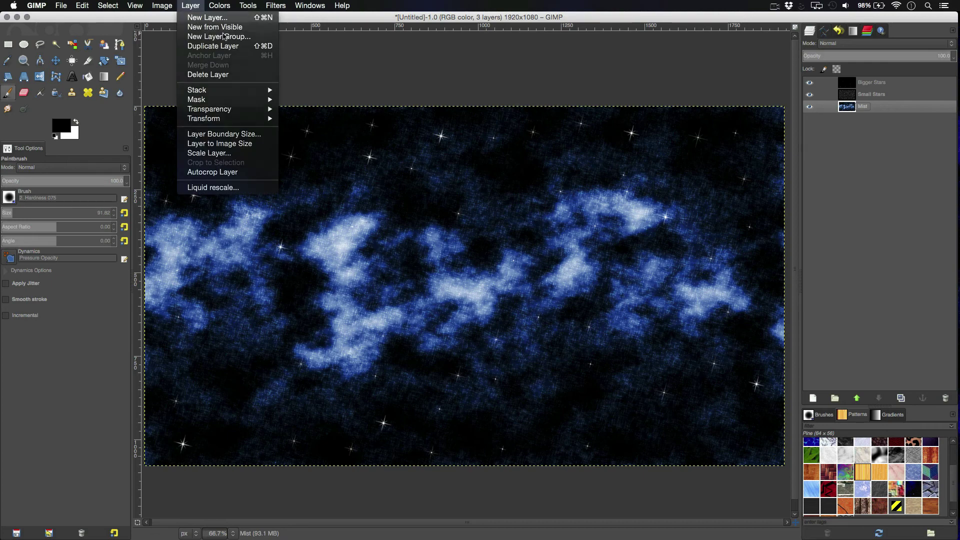
left_click(203, 16)
left_click(531, 331)
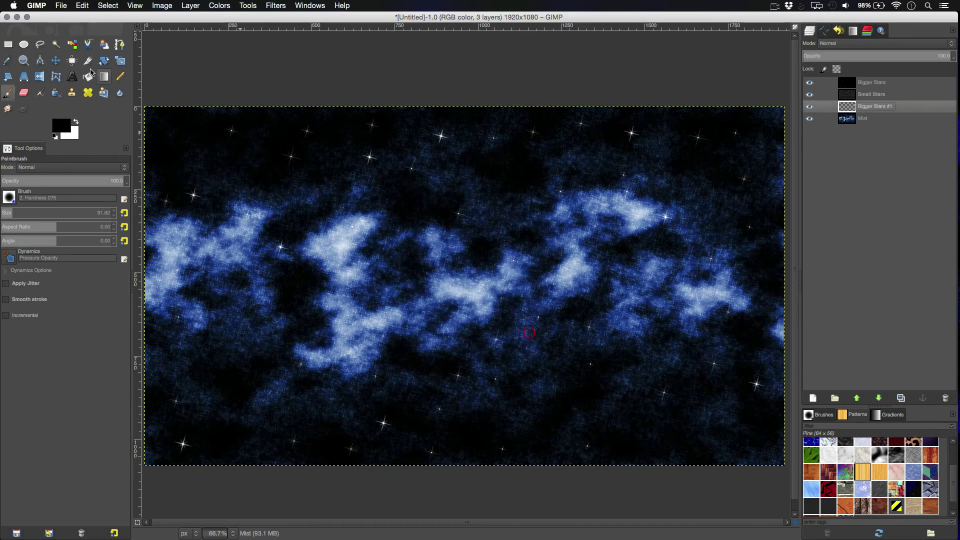
- Bucket-fill Bigger Stars #1 with black and drag it to the top of the stack
key("shift+b")
left_click(297, 188)
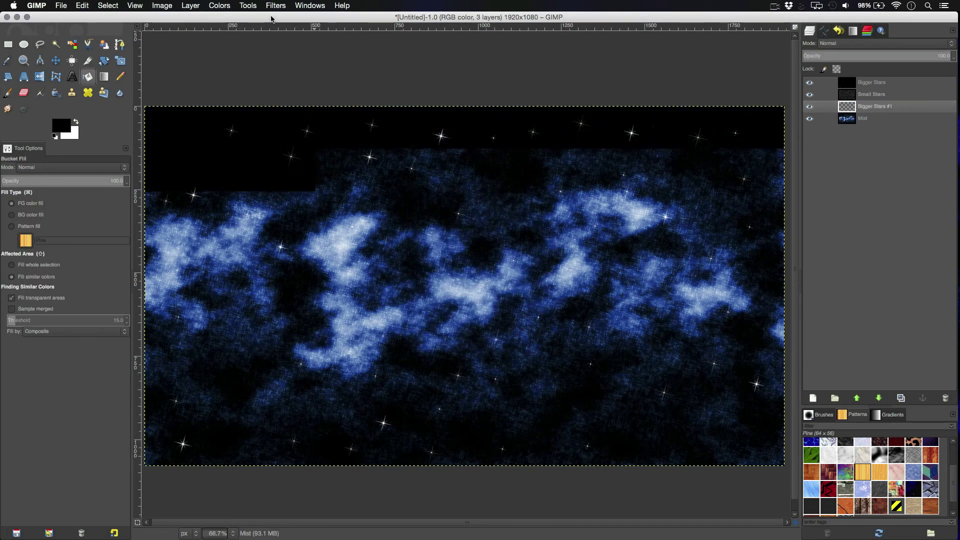
left_click_drag(873, 106, 873, 81)
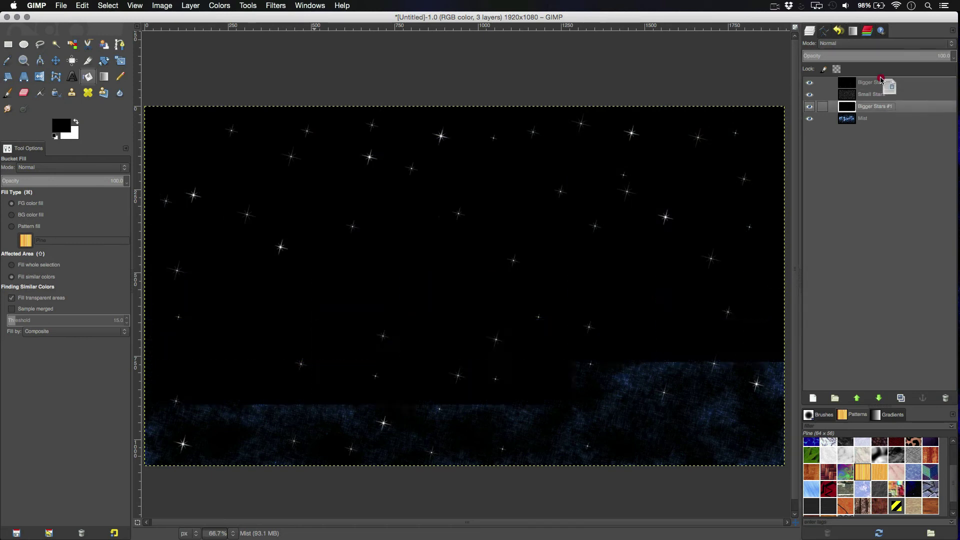
- Render Plasma onto Bigger Stars #1, rerolling the seed eight times before applying
left_click(276, 5)
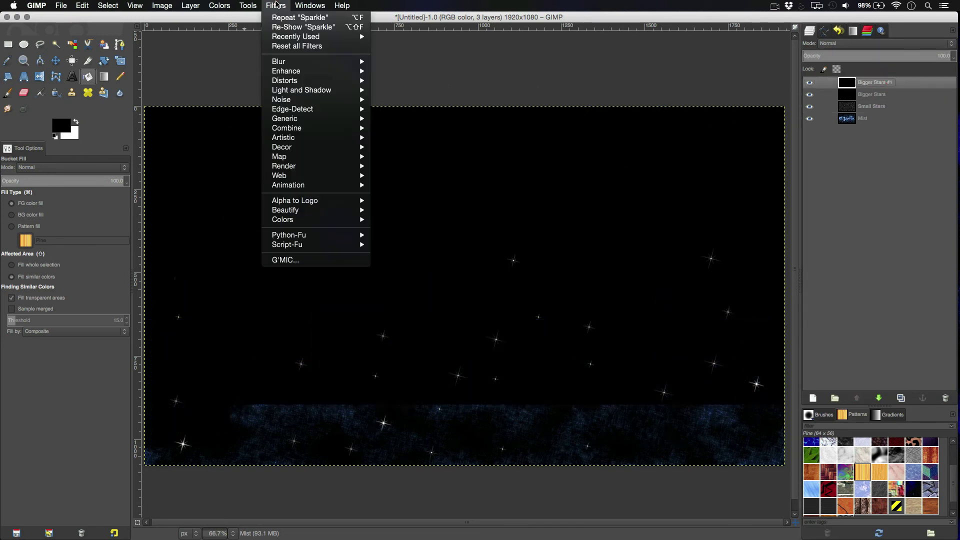
mouse_move(339, 167)
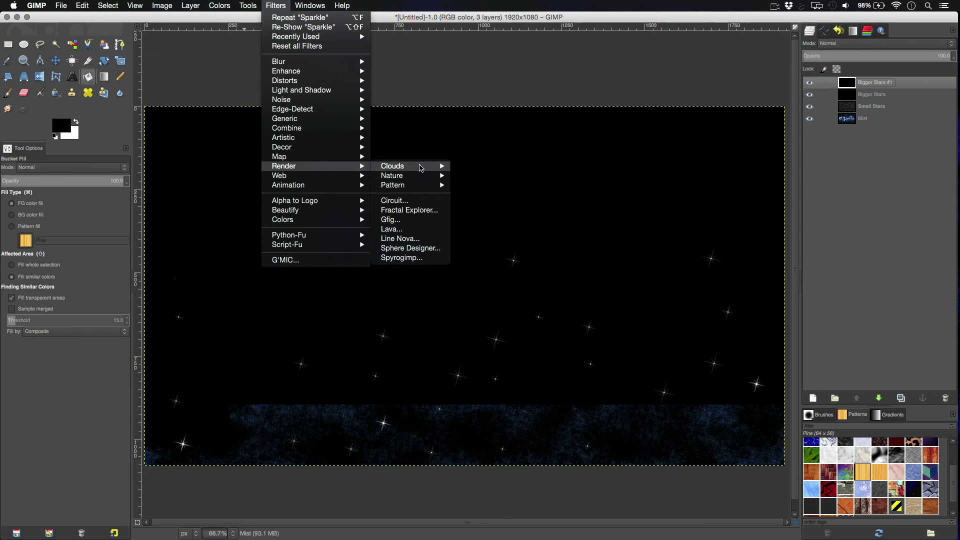
mouse_move(422, 166)
left_click(470, 185)
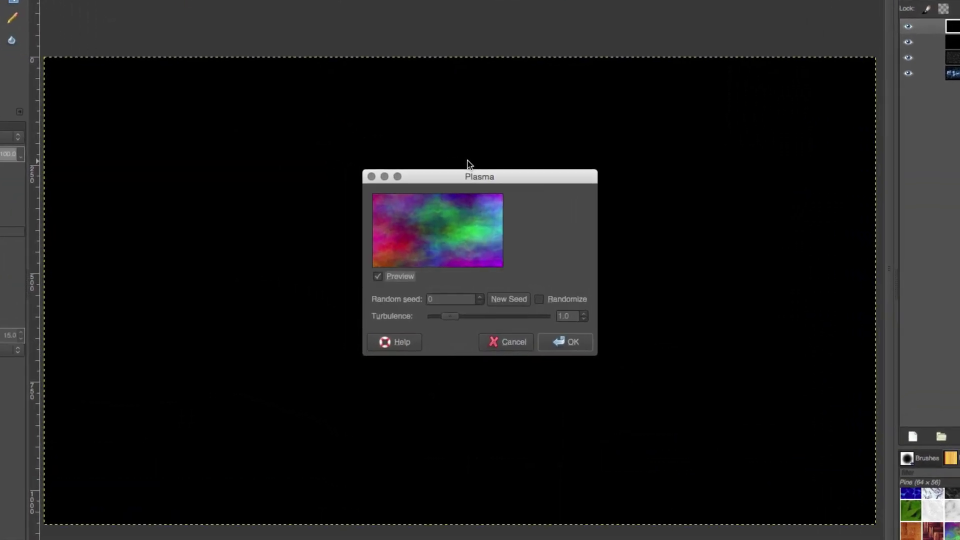
left_click(508, 302)
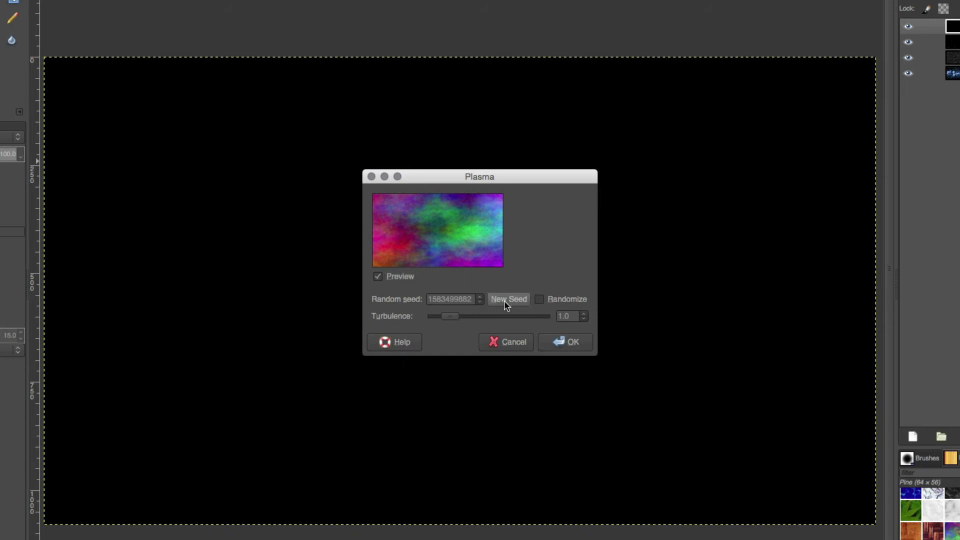
left_click(508, 302)
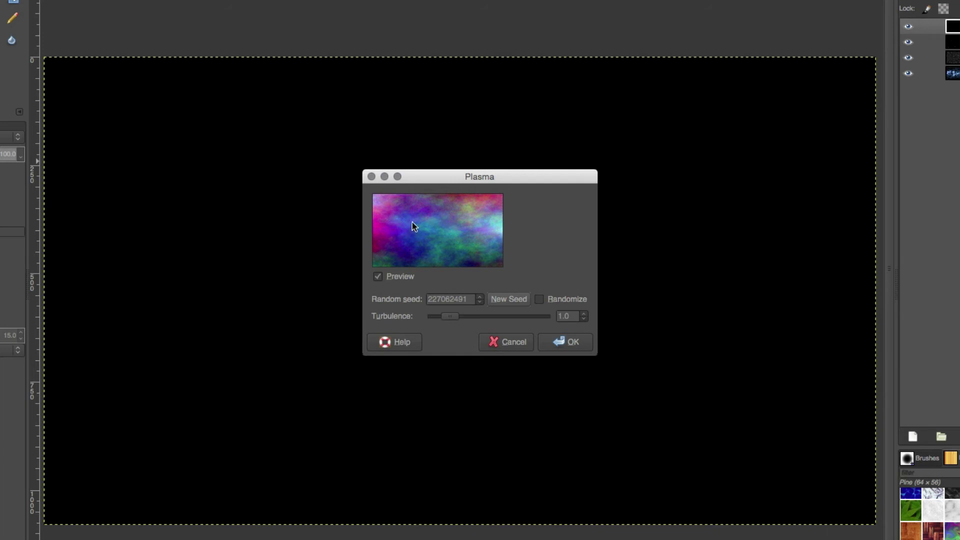
left_click(502, 299)
left_click(502, 300)
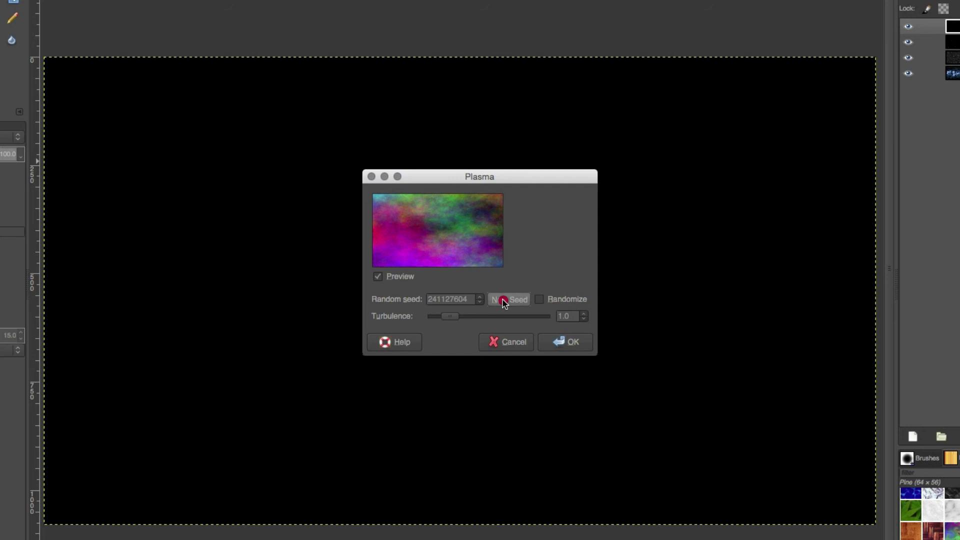
left_click(503, 299)
left_click(503, 299)
left_click(503, 299)
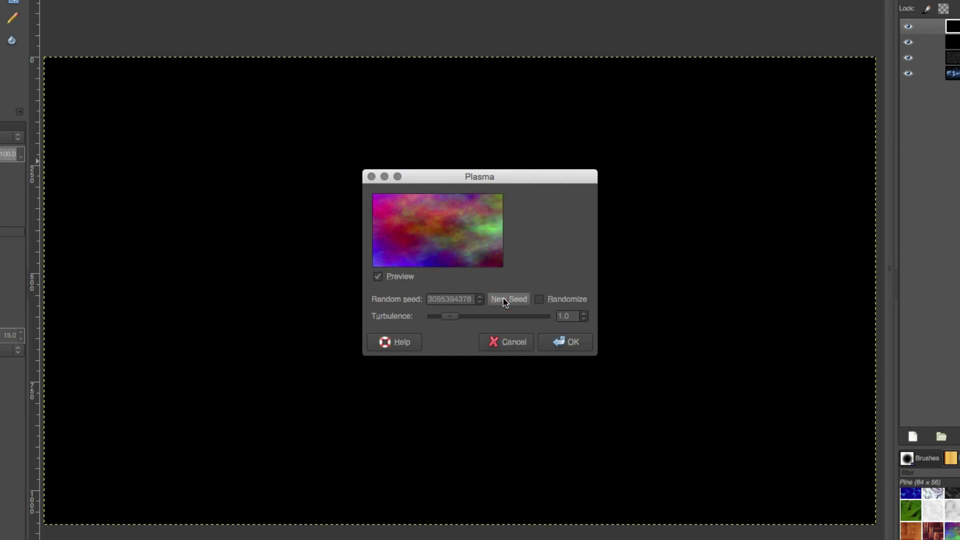
left_click(504, 299)
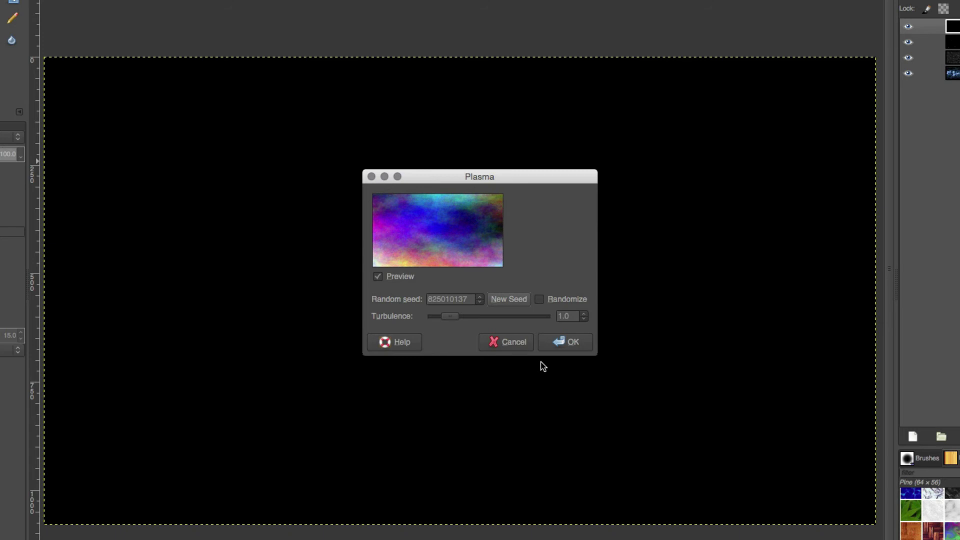
left_click(564, 342)
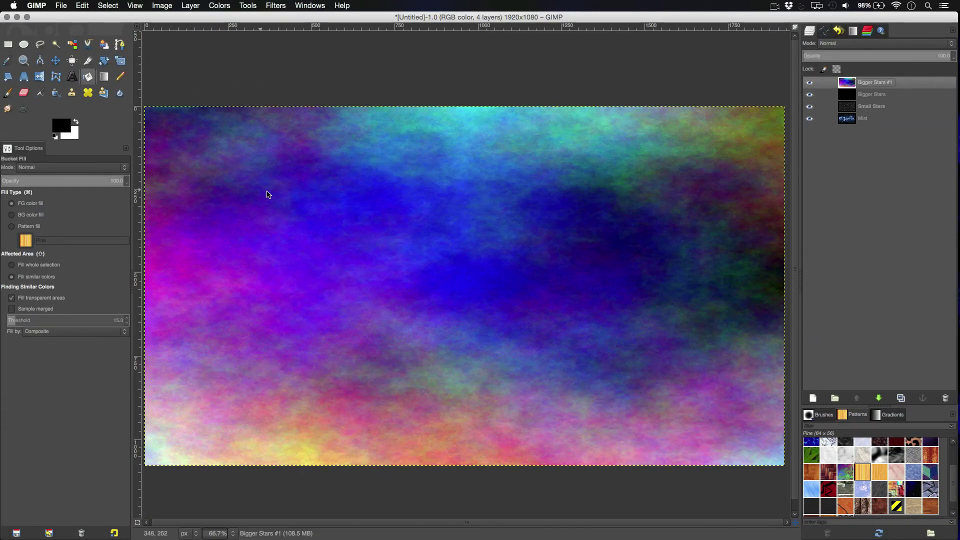
- Smear the plasma with a horizontal linear Motion Blur, length about 23, angle 0
key("z")
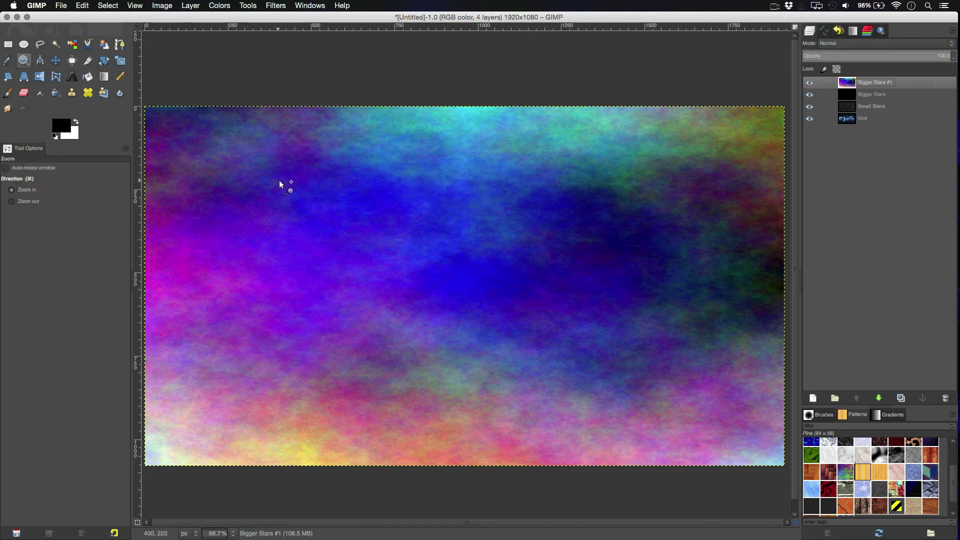
left_click(279, 180)
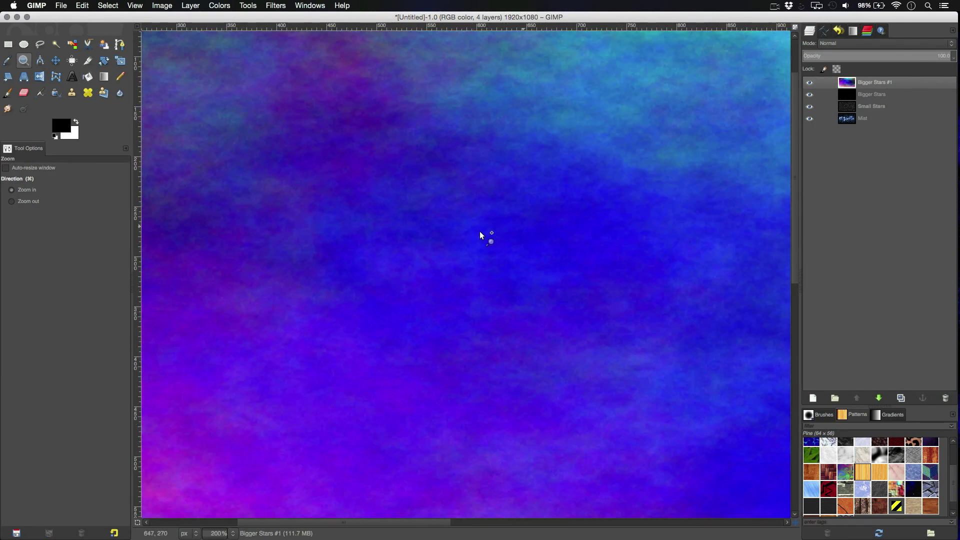
left_click(276, 5)
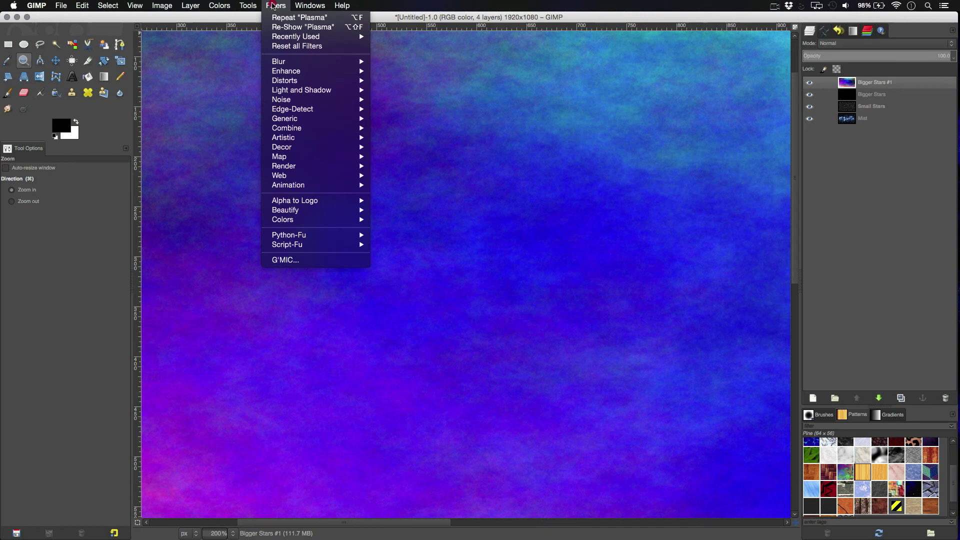
mouse_move(300, 61)
left_click(428, 90)
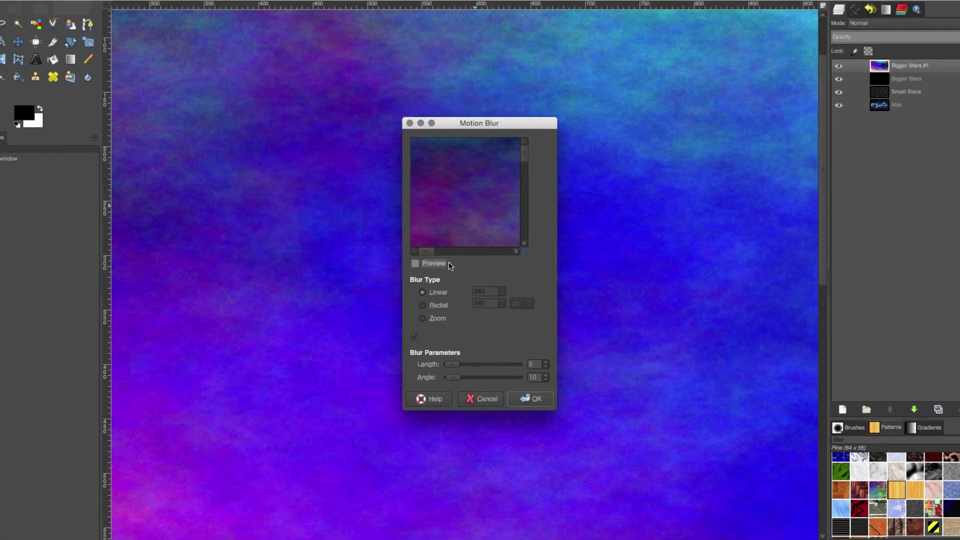
left_click(448, 263)
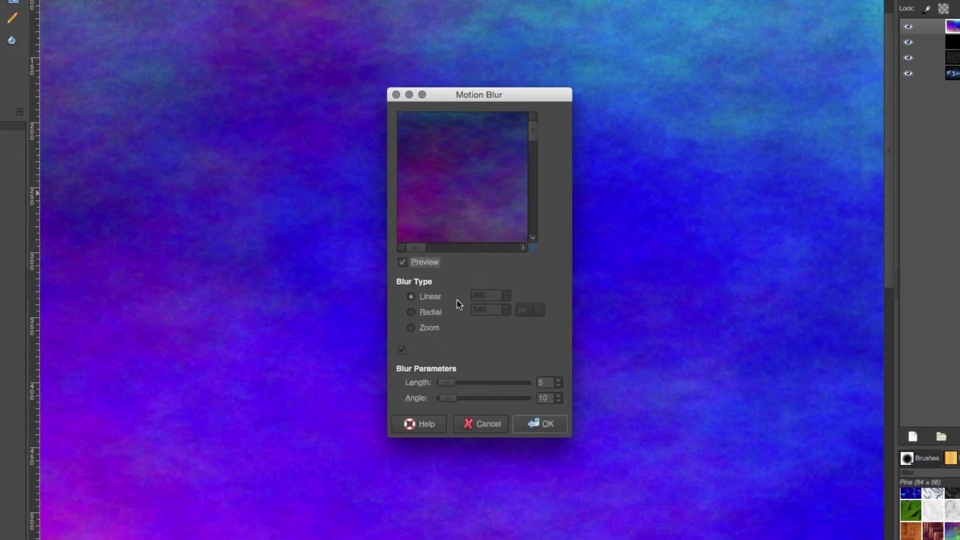
left_click_drag(448, 383, 425, 398)
left_click(539, 425)
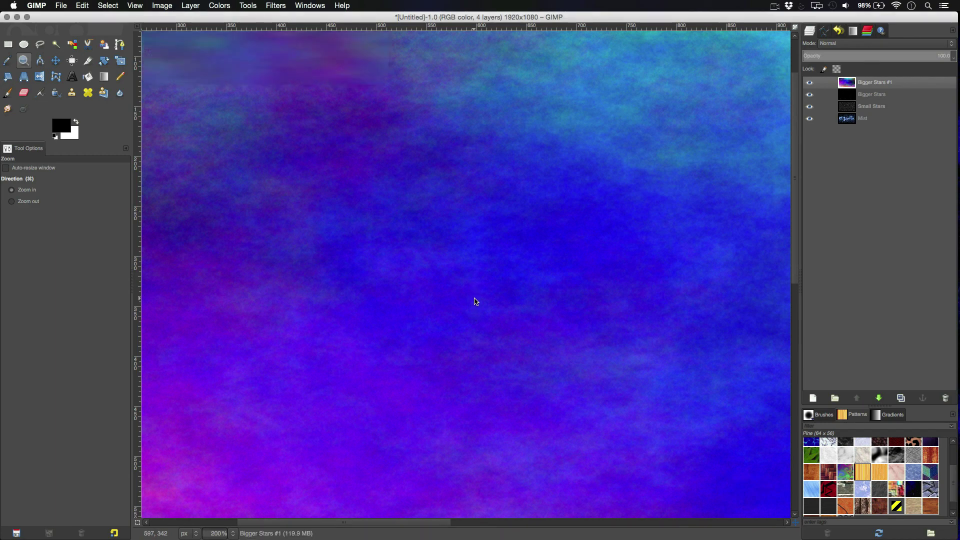
left_click(464, 229)
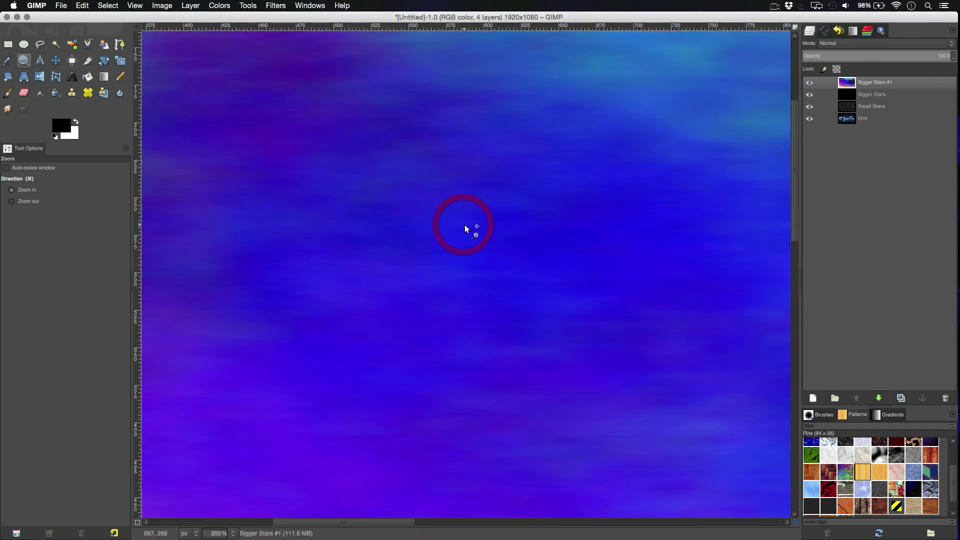
left_click(468, 229, "super")
left_click(468, 229, "super")
left_click(468, 229, "super")
left_click(468, 229, "super")
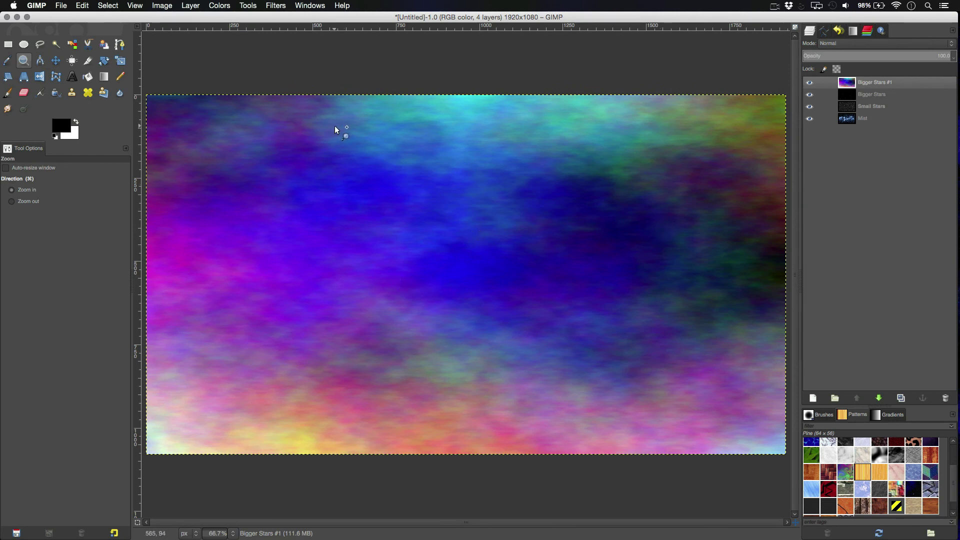
left_click(220, 6)
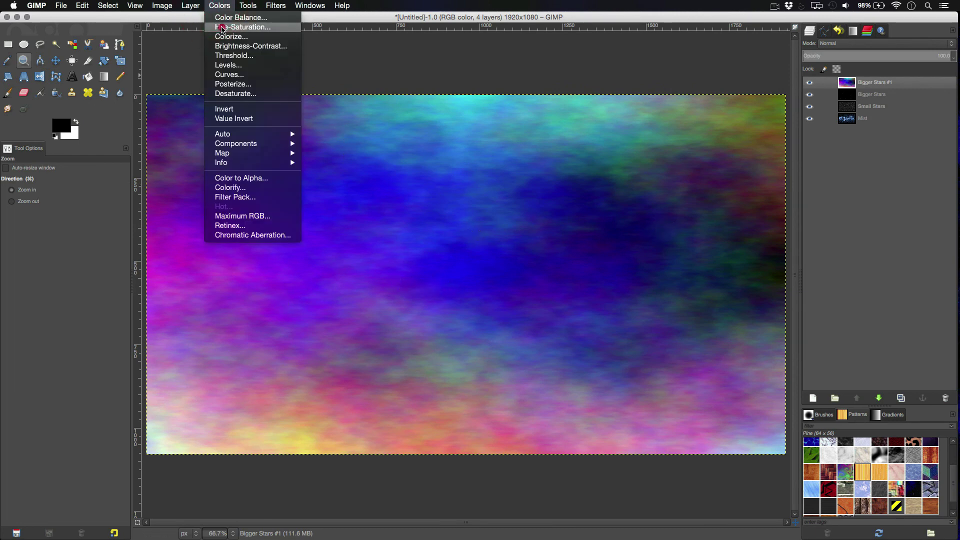
left_click(222, 28)
left_click_drag(212, 374, 191, 375)
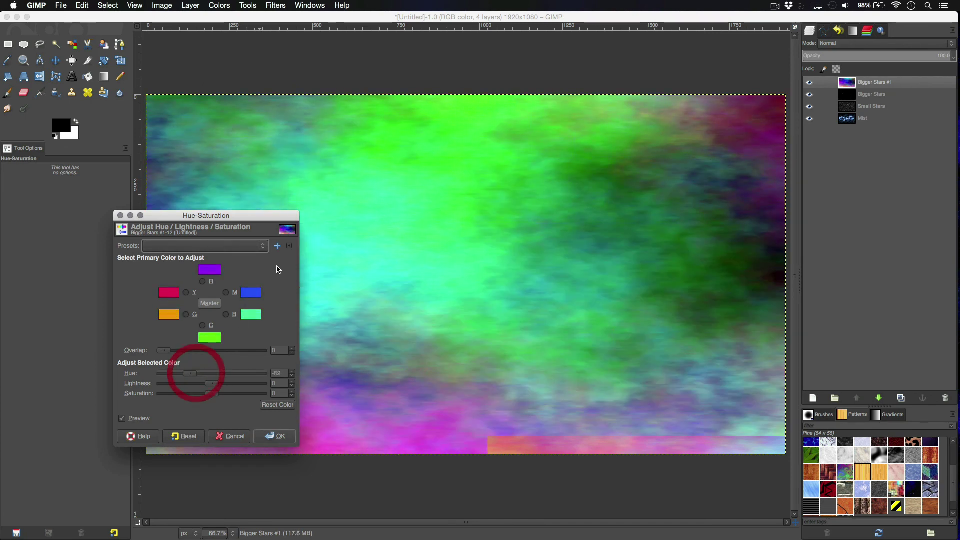
left_click_drag(253, 213, 440, 165)
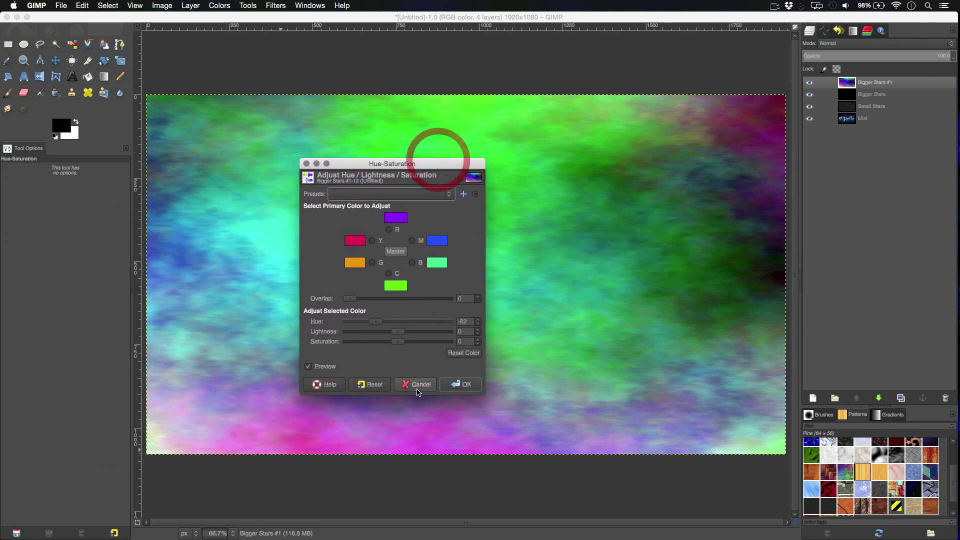
left_click(418, 388)
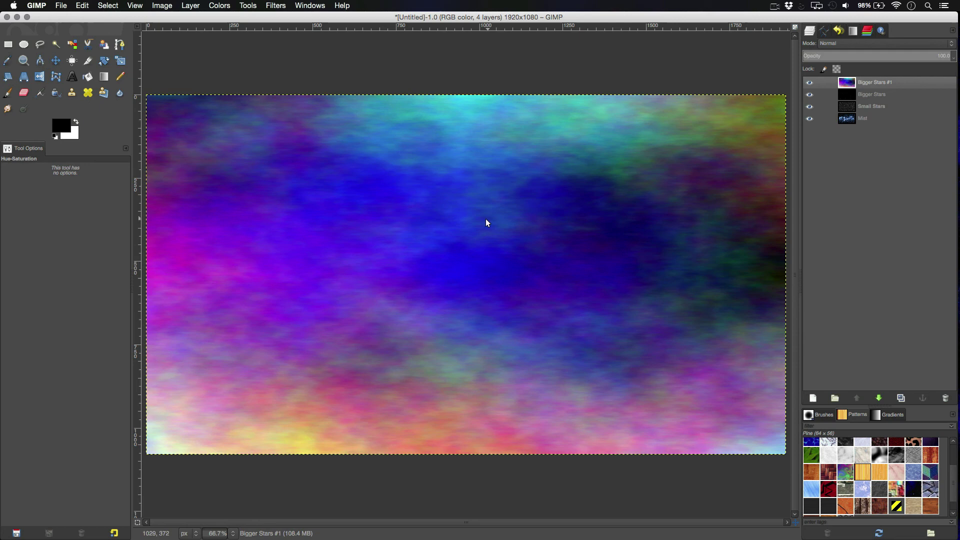
left_click(868, 43)
- Set the plasma layer to Overlay at 60% opacity and move Bigger Stars above it
left_click(858, 138)
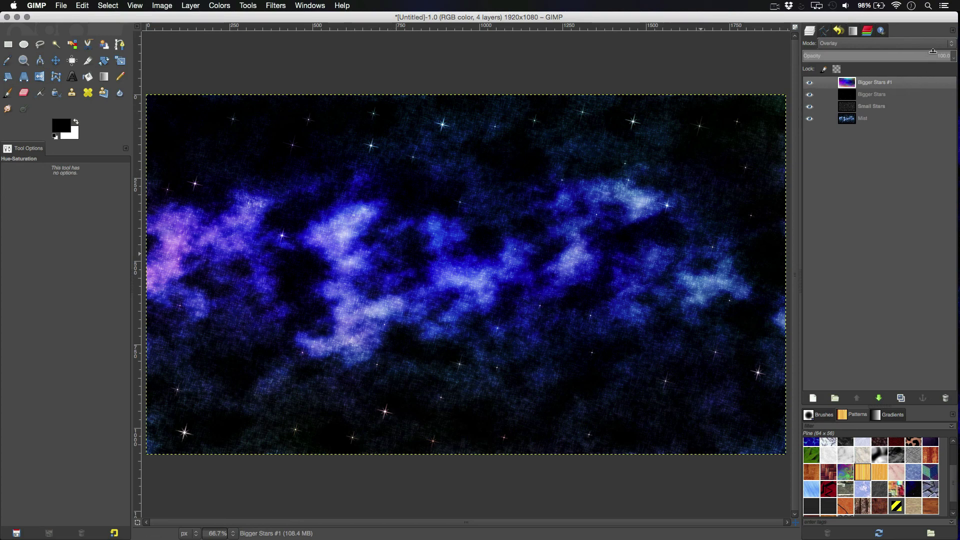
left_click_drag(935, 51, 934, 52)
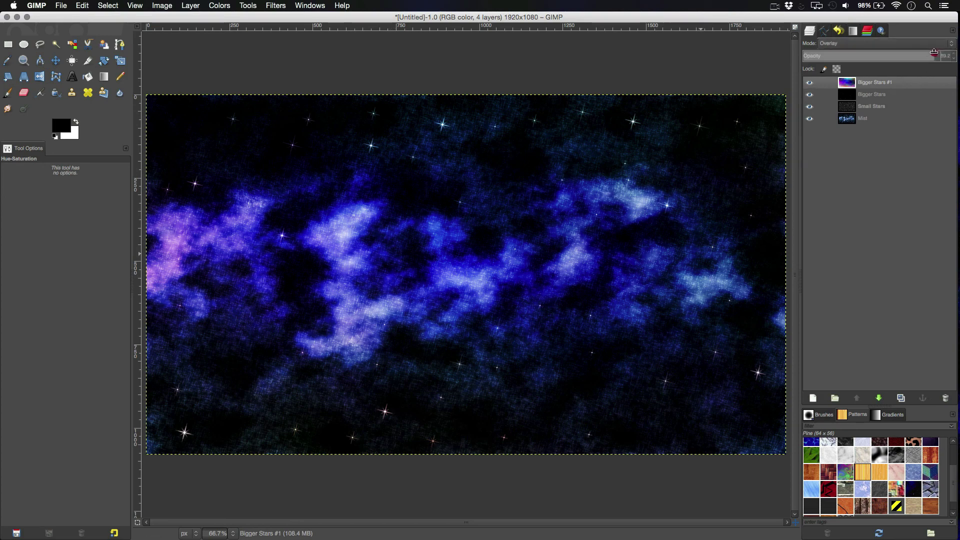
left_click(899, 52)
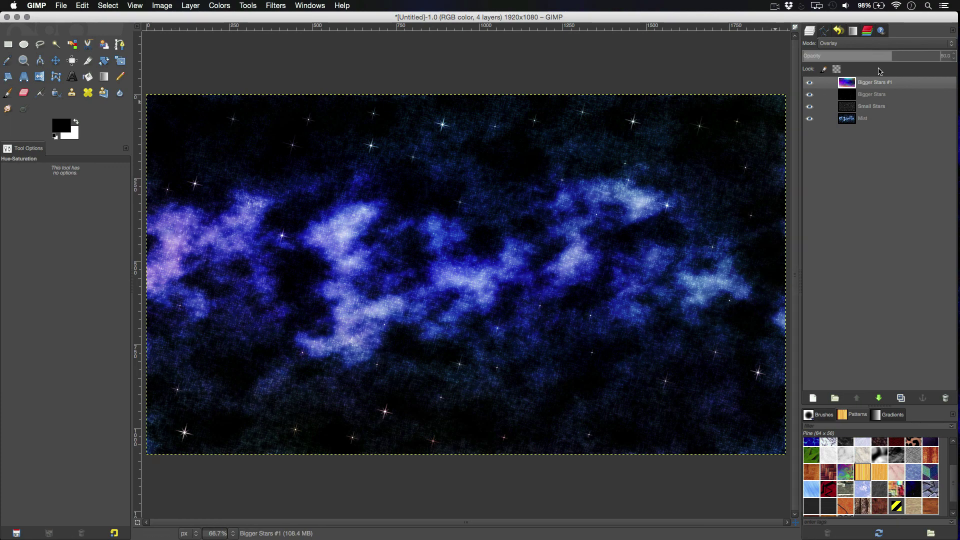
left_click(872, 95)
left_click_drag(871, 94, 857, 79)
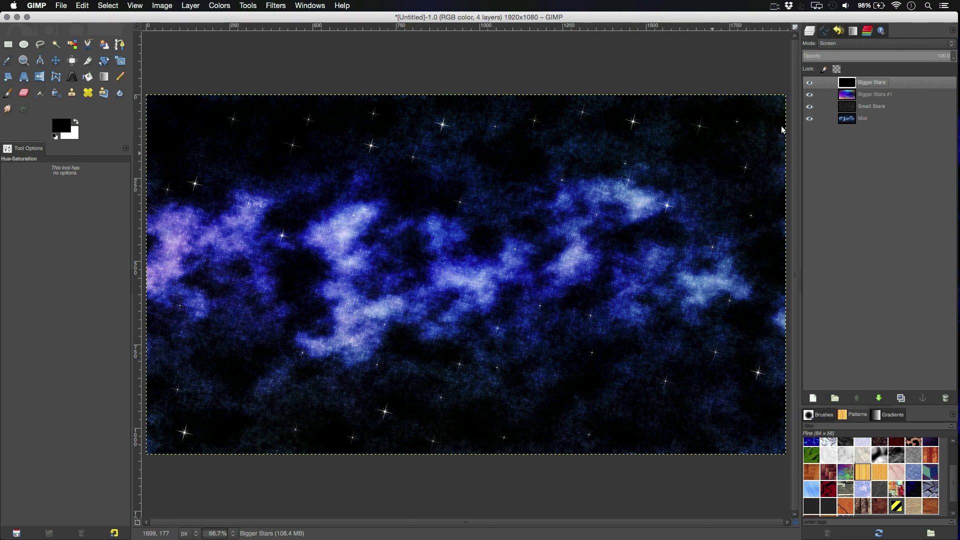
- Rename the Bigger Stars #1 layer to 'Nebula Colours'
left_click(885, 95)
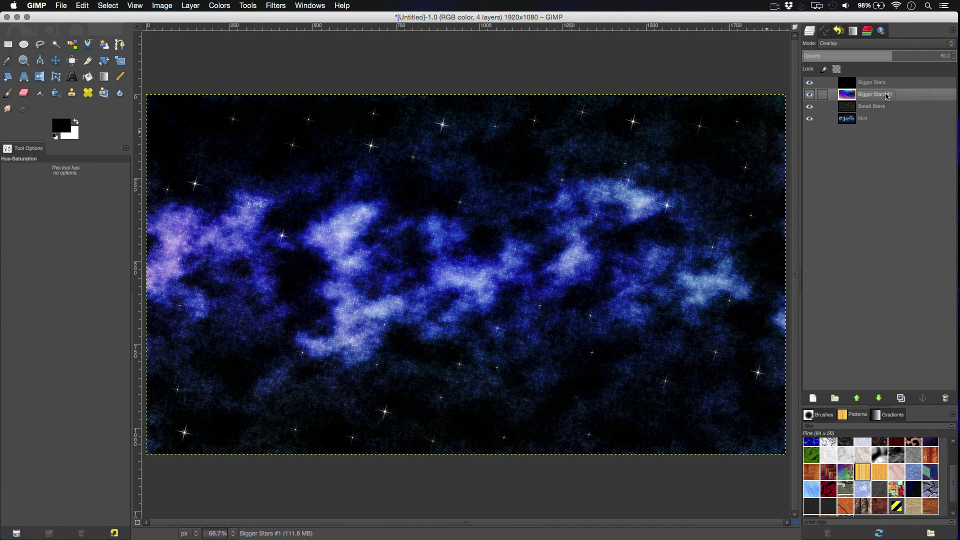
double_click(875, 95)
key("BackSpace")
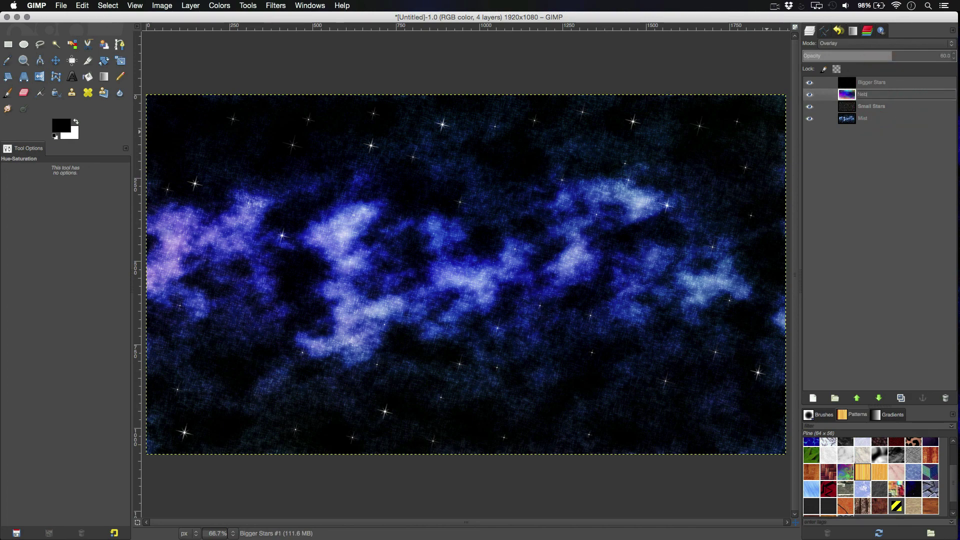
type("Nebula Colours")
key("Return")
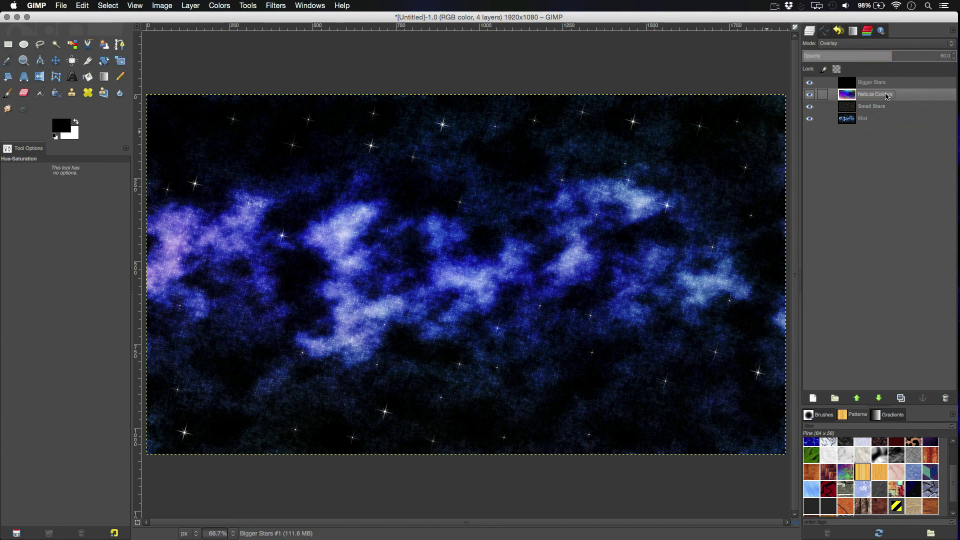
- Check the layer order by selecting Mist, Small Stars, Nebula Colours and Bigger Stars
left_click(862, 119)
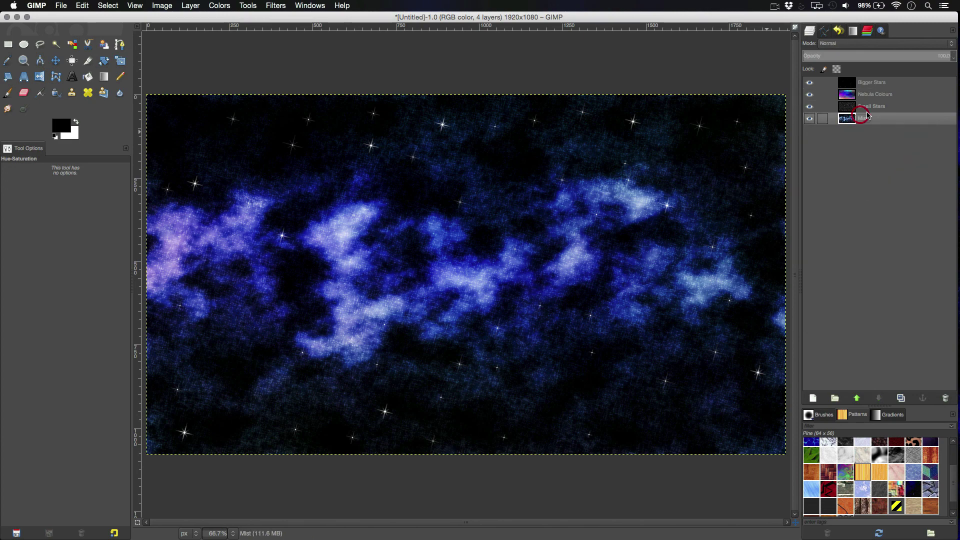
left_click(865, 108)
left_click(875, 94)
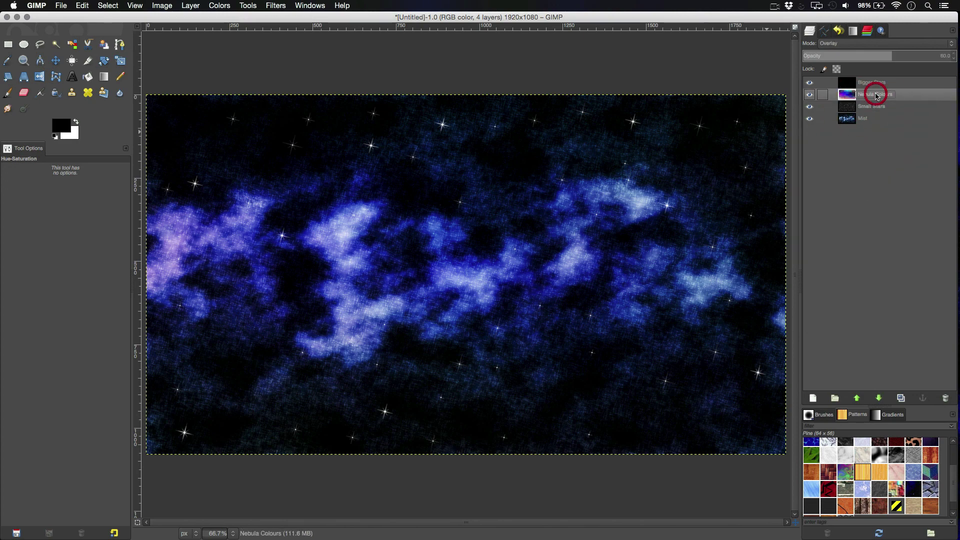
left_click(877, 84)
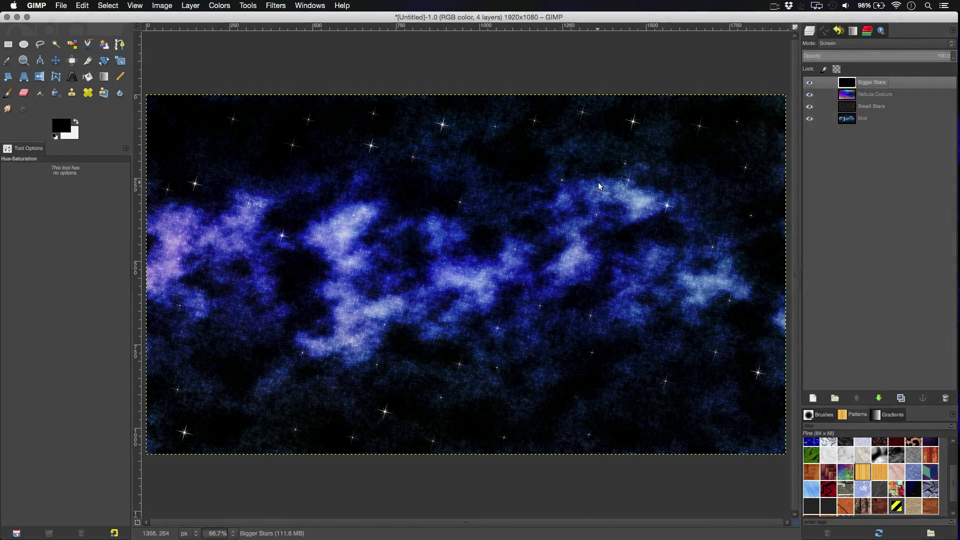